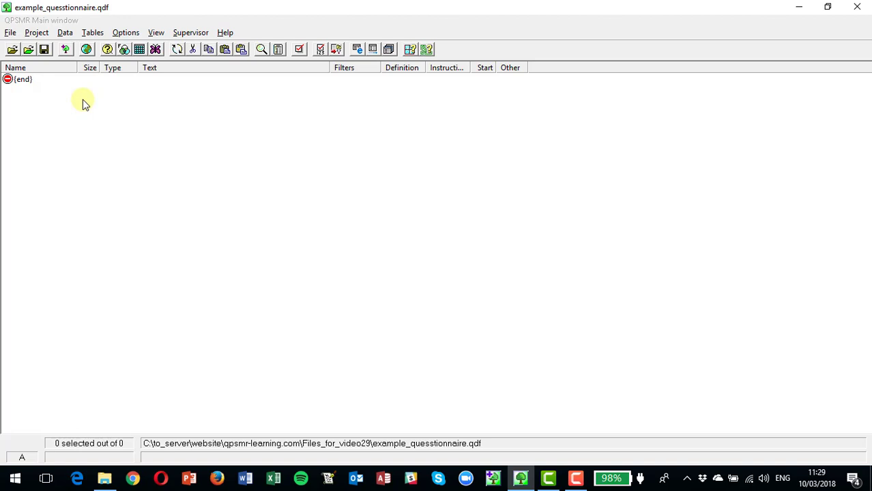
- Insert a new question entry named Q1 in the empty project
left_click(38, 33)
mouse_move(171, 69)
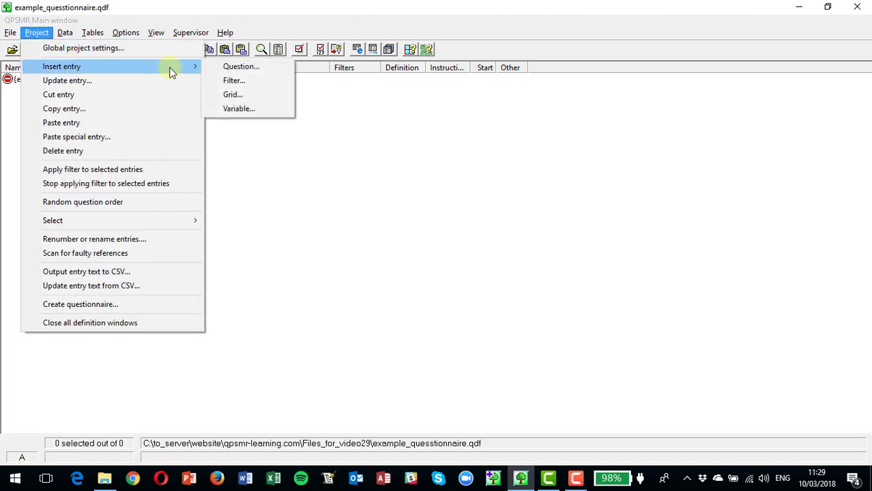
left_click(235, 66)
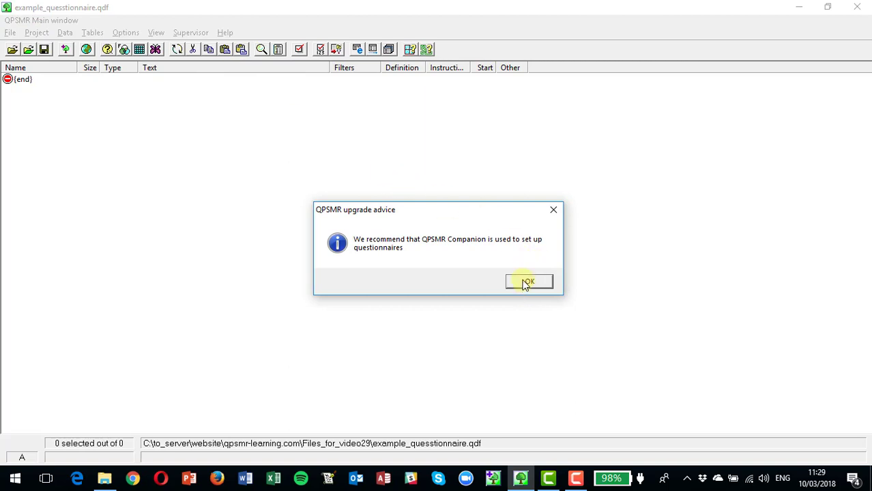
left_click(526, 283)
type("Q1")
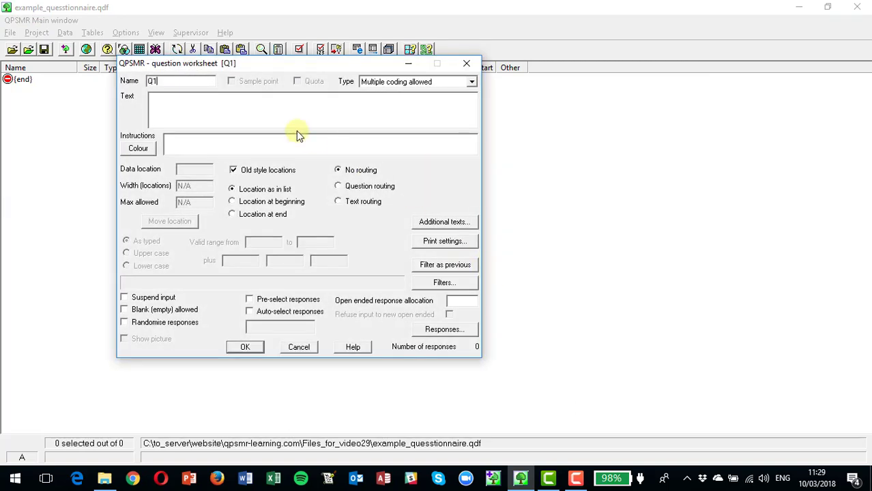
- Enter "Which brands do you ever use?" as Q1's question text, keeping the type as Multiple coding allowed
key("Tab")
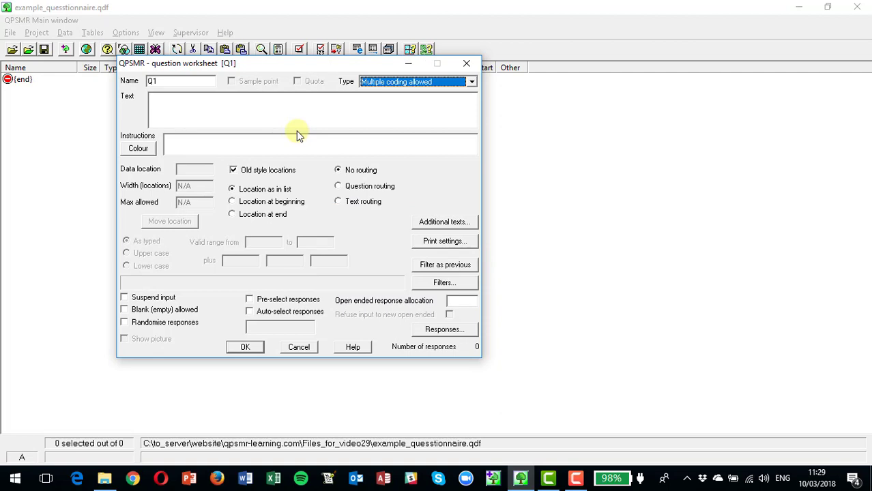
key("Tab")
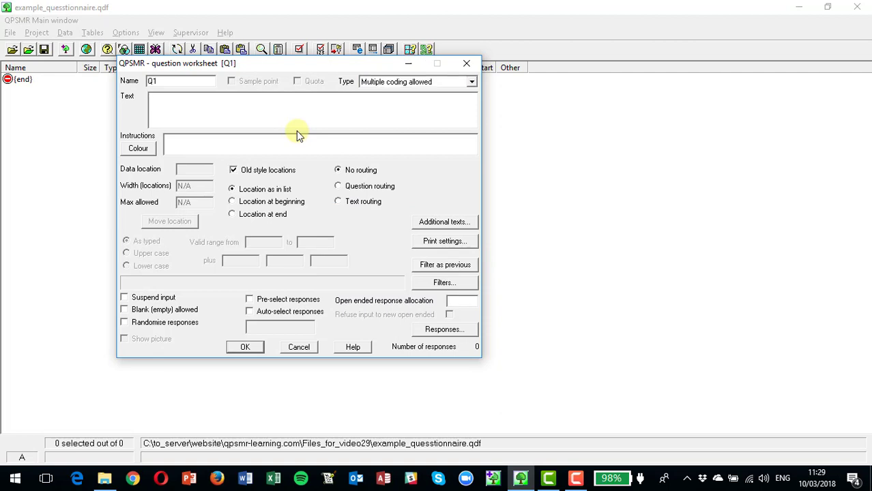
type("Whih")
type("h brands do you ")
type("ever ")
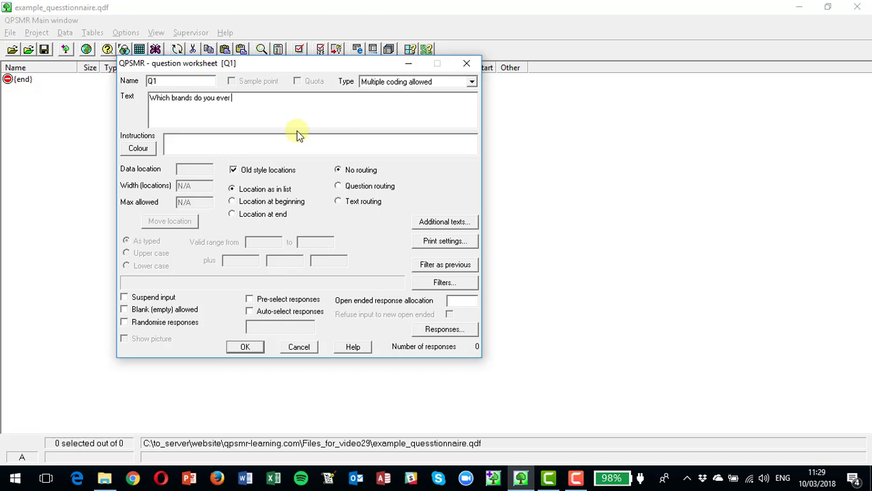
type("use?")
- Add the responses Brand A, Brand B, Brand C, Brand D and Brand E to Q1 and accept the question
left_click(444, 330)
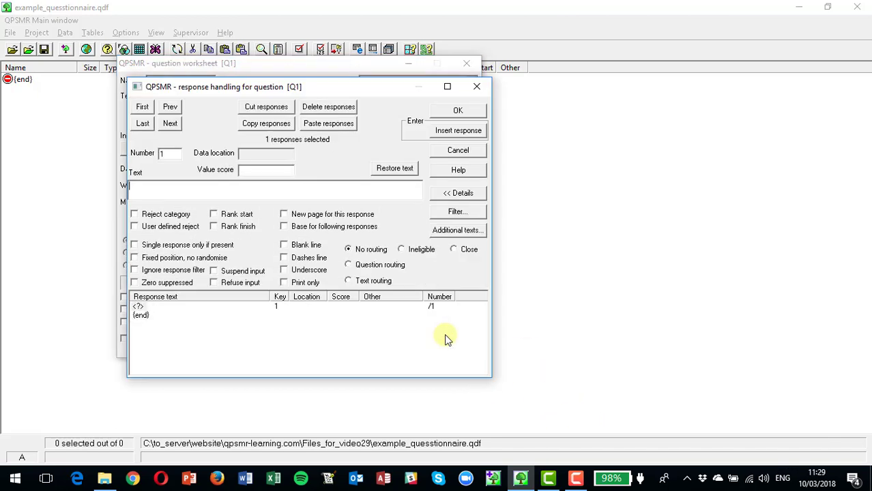
type("Brand A")
key("Return")
type("Brand B")
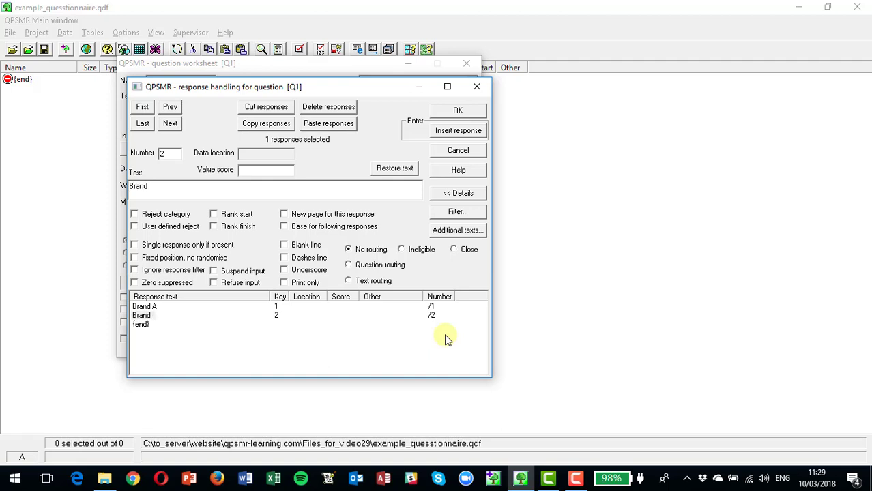
key("Return")
type("Brand C")
key("Return")
type("Brand D")
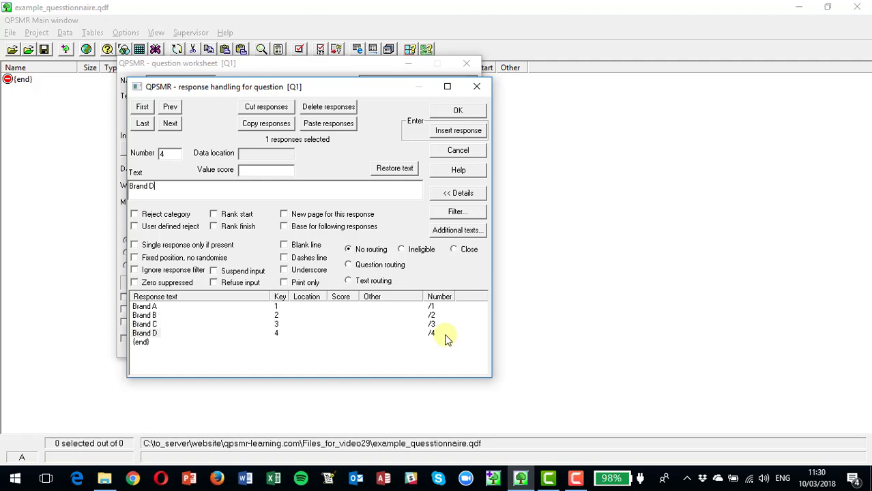
key("Return")
type("Brand E")
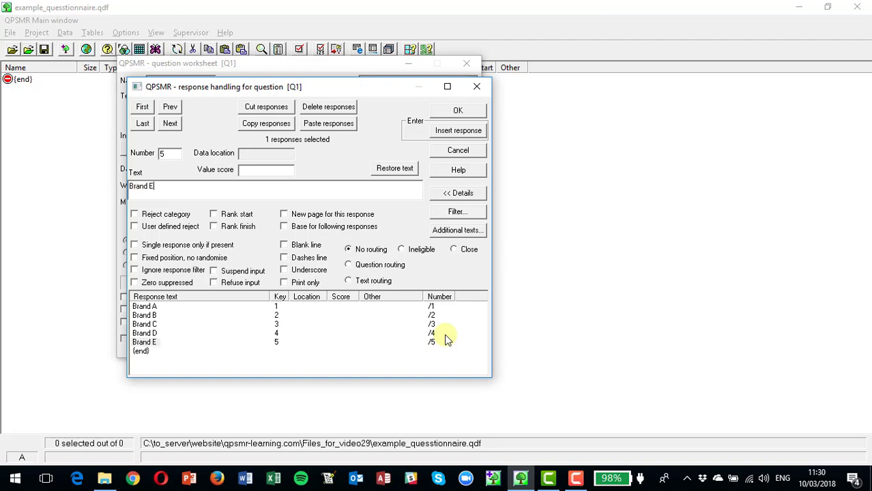
left_click(450, 112)
left_click(240, 346)
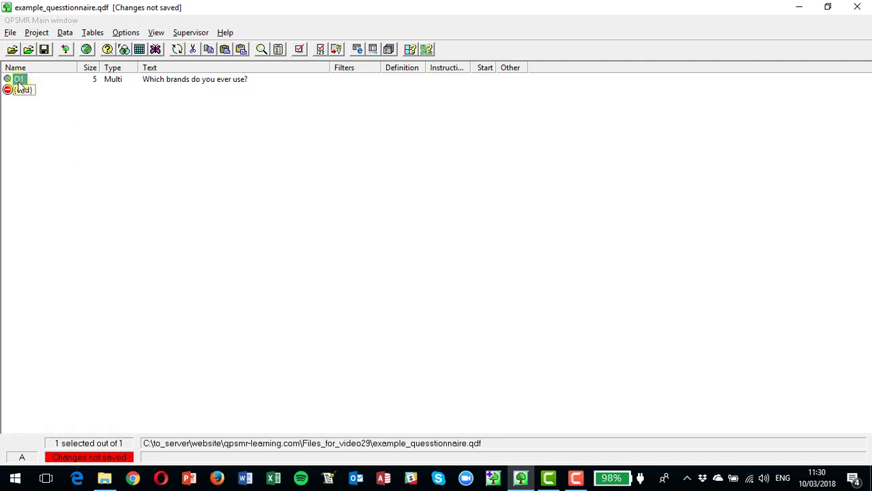
- Copy the Q1 entry and paste it after Q1 as a new question named Q2
left_click(36, 32)
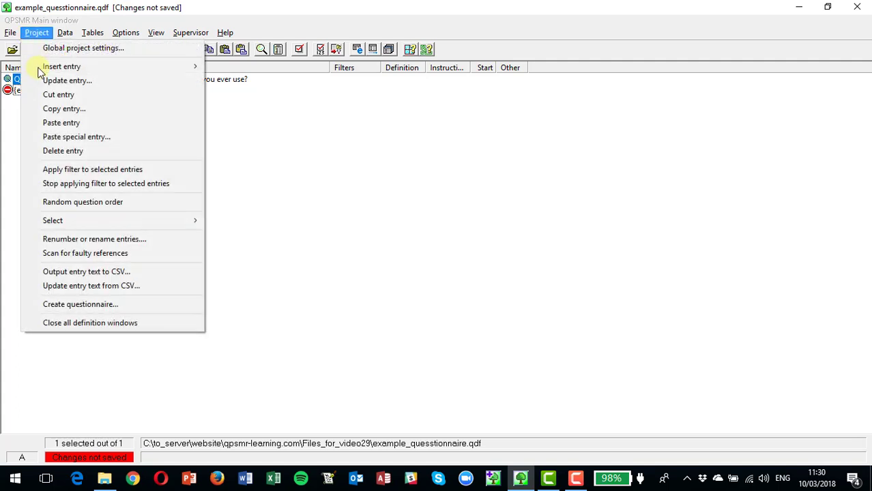
left_click(58, 109)
left_click(24, 90)
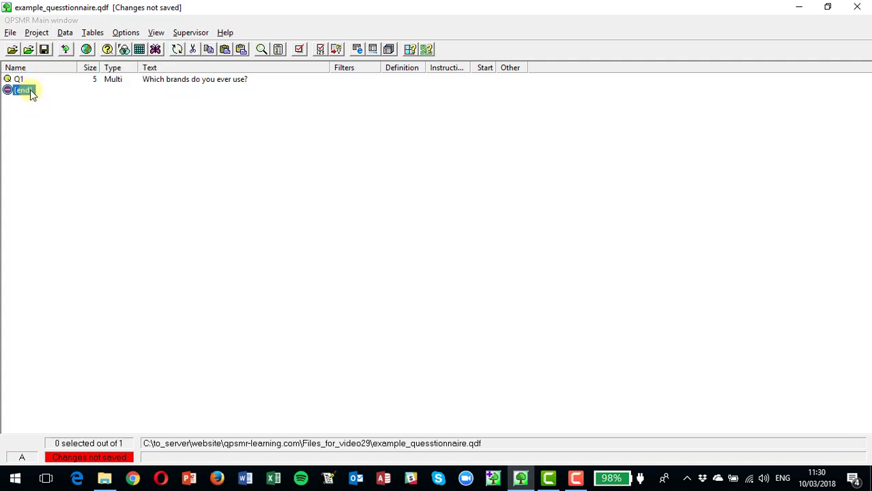
left_click(36, 32)
left_click(63, 123)
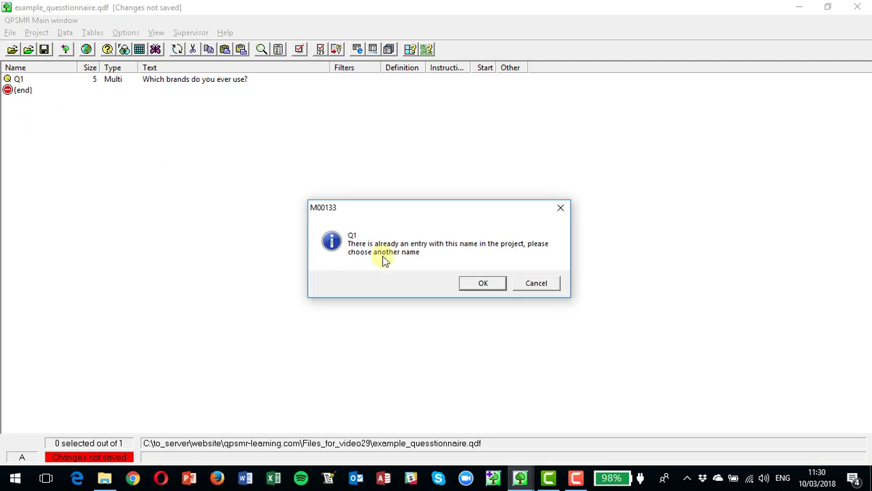
left_click(483, 283)
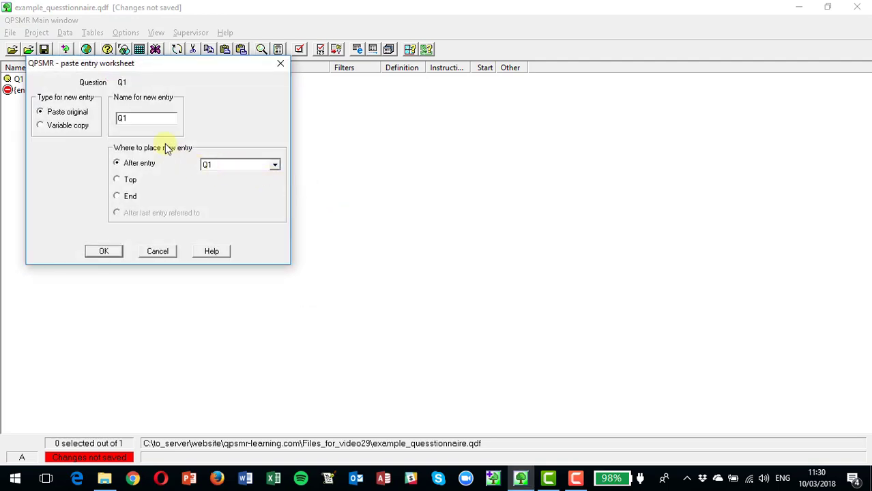
left_click(129, 118)
key("BackSpace")
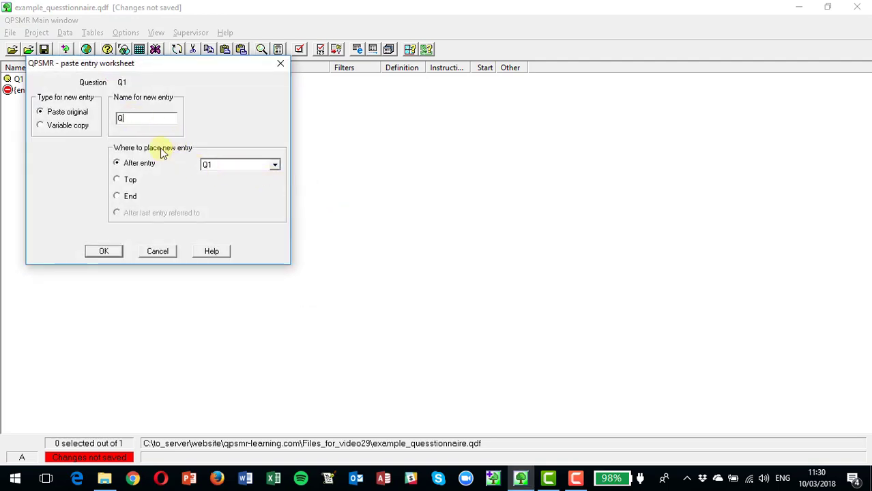
type("2")
left_click(94, 252)
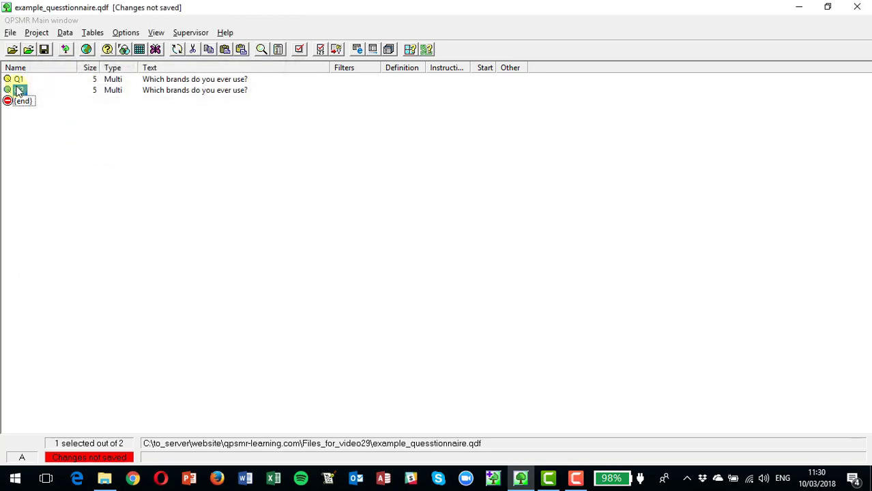
- Set Q2's type to Single code only and change its text to "Which brands do you use most often?"
double_click(20, 92)
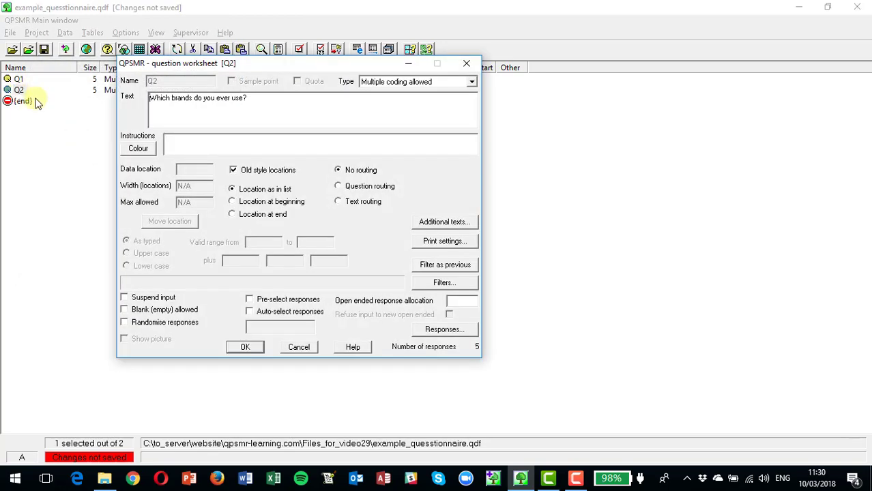
left_click(386, 82)
left_click(386, 93)
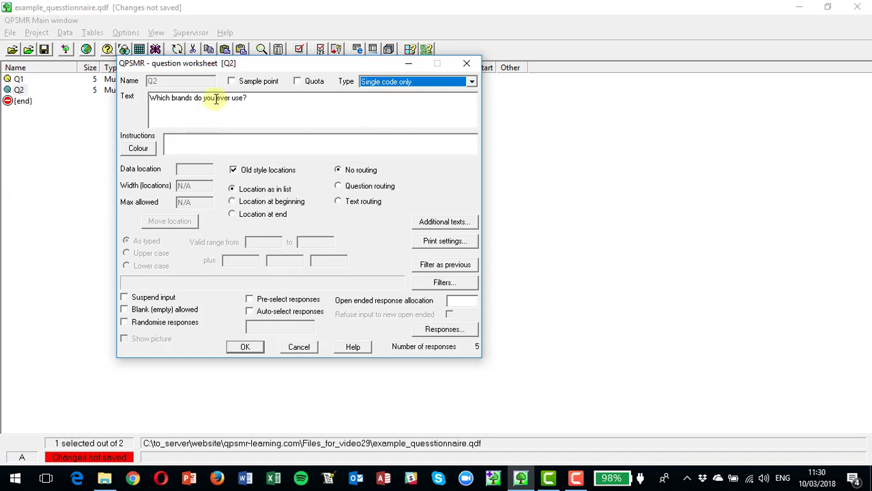
left_click_drag(216, 97, 253, 96)
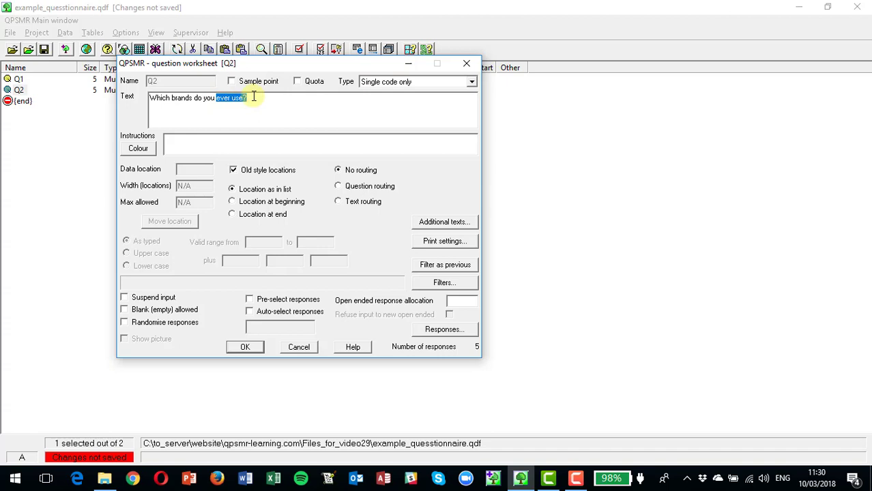
type("use most often?")
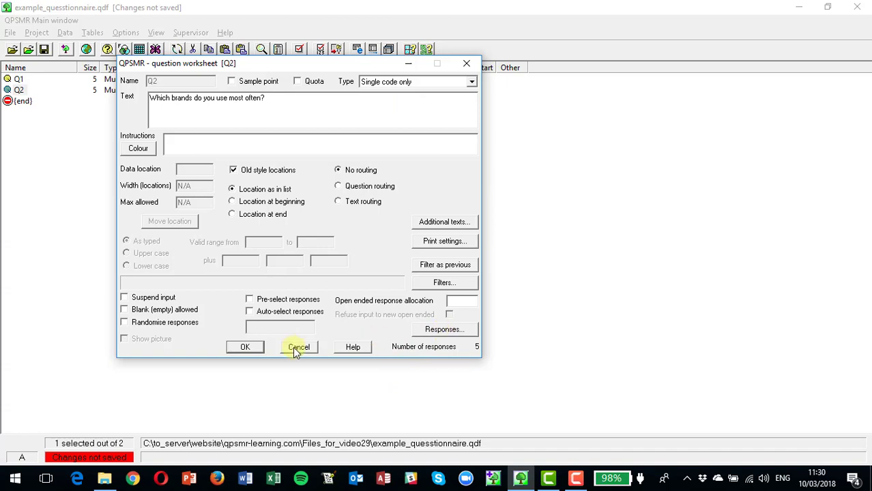
- Apply Q1 as a response filter to Q2 and accept the question
left_click(442, 284)
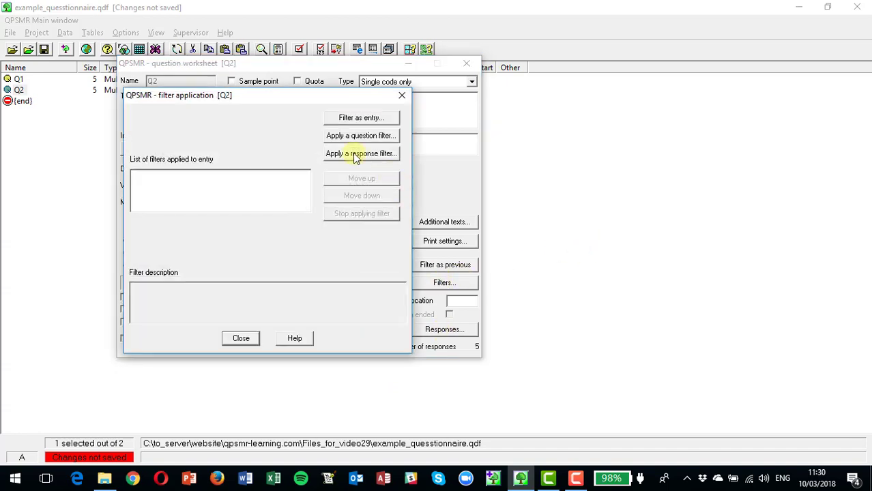
left_click(355, 155)
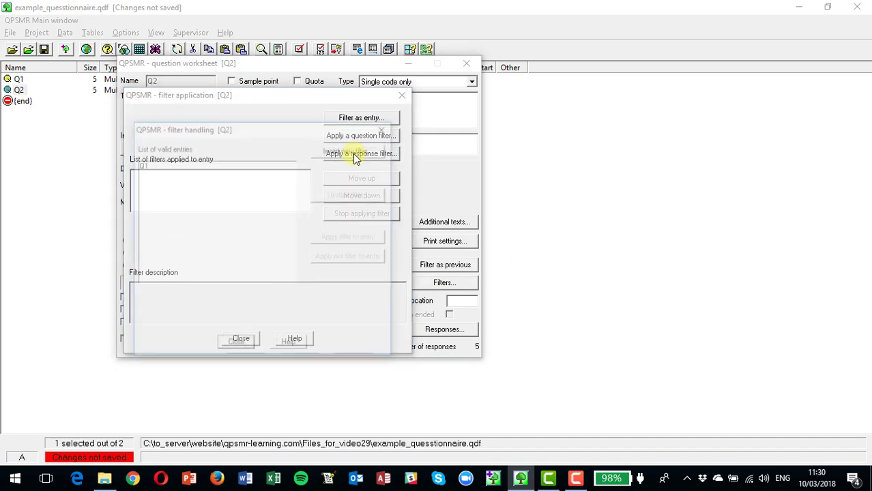
left_click(142, 165)
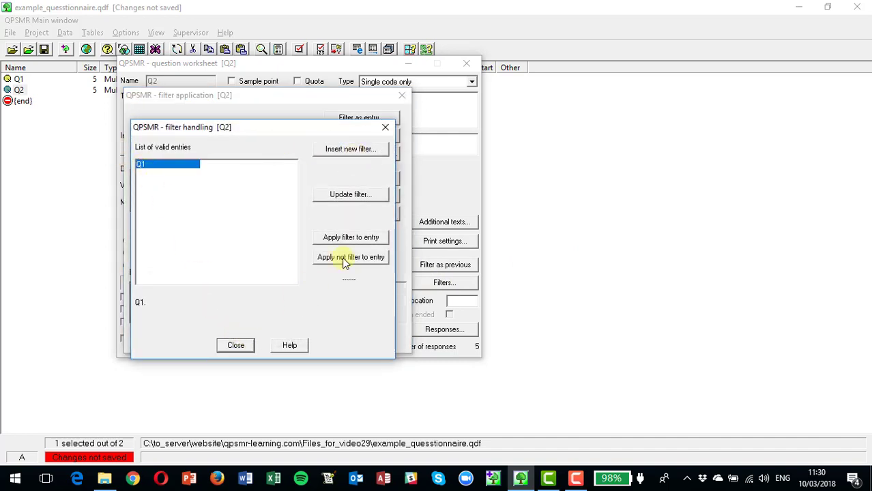
left_click(358, 239)
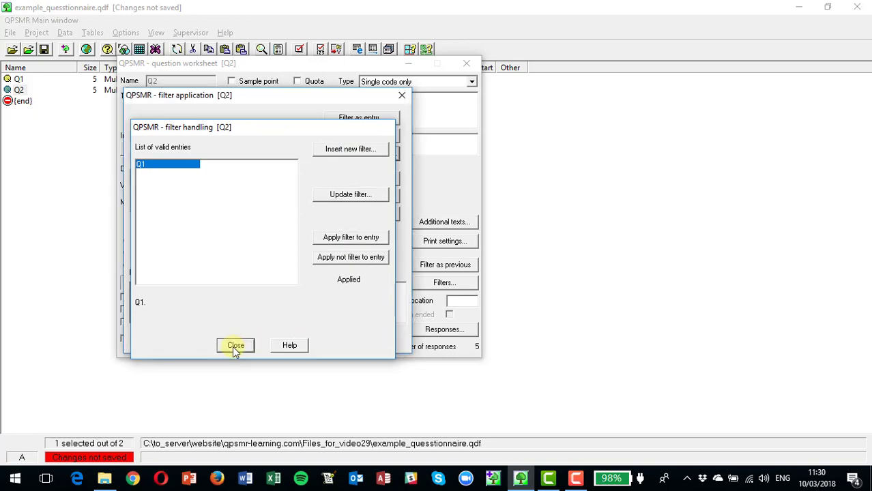
left_click(236, 346)
left_click(238, 339)
left_click(243, 347)
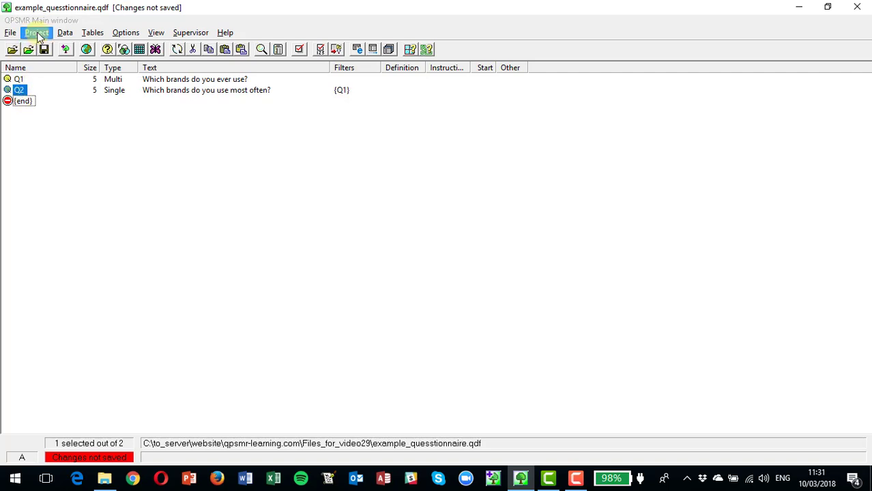
- Copy the Q2 entry and paste it after Q2 as a new question named Q3
left_click(36, 32)
left_click(67, 110)
left_click(21, 101)
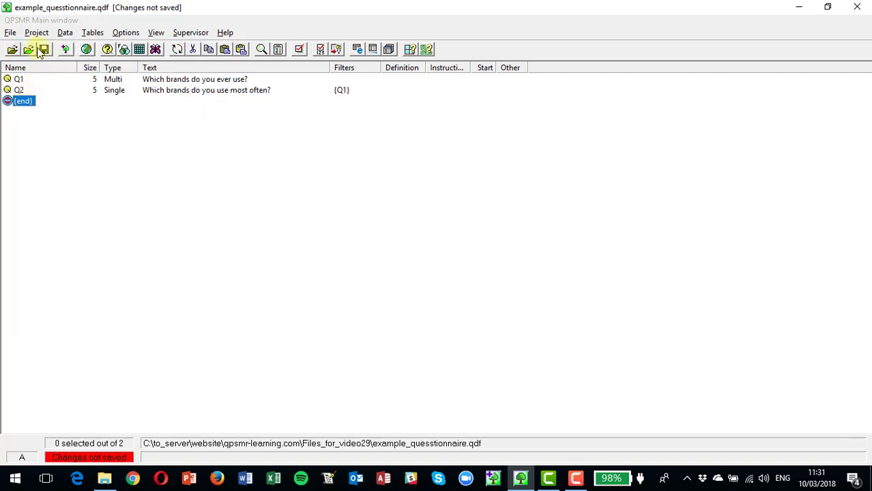
left_click(36, 32)
left_click(68, 123)
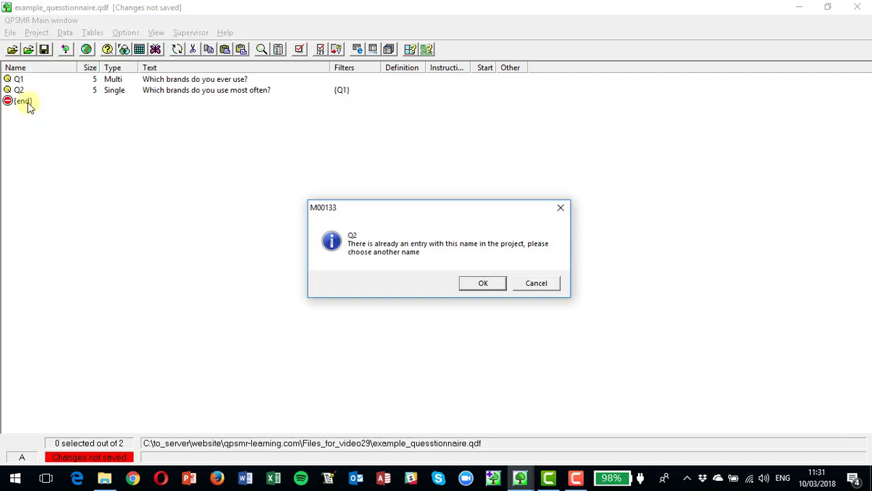
left_click(476, 283)
left_click(150, 120)
key("BackSpace")
type("3")
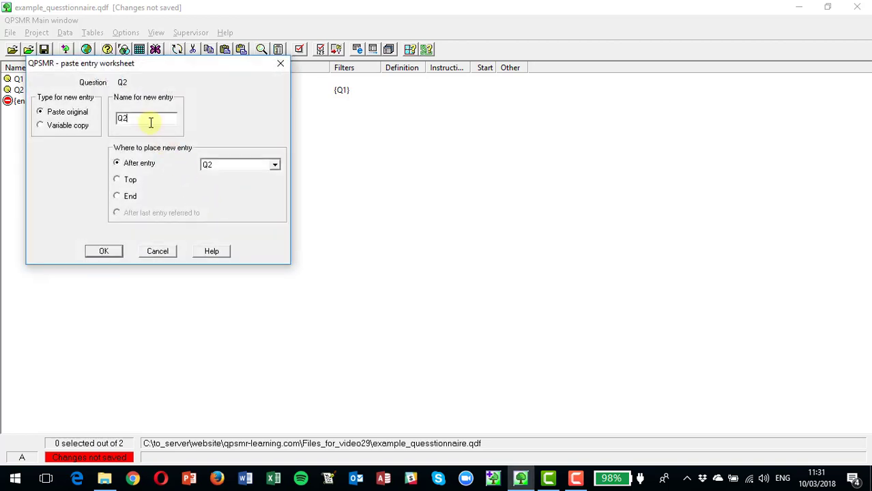
left_click(101, 253)
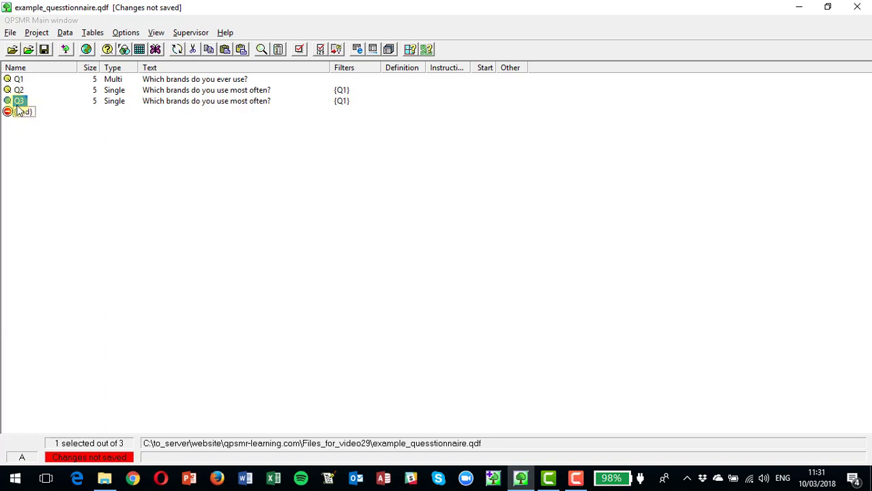
- Set Q3's type to Multiple coding allowed and stop applying the Q1 response filter to it
double_click(20, 102)
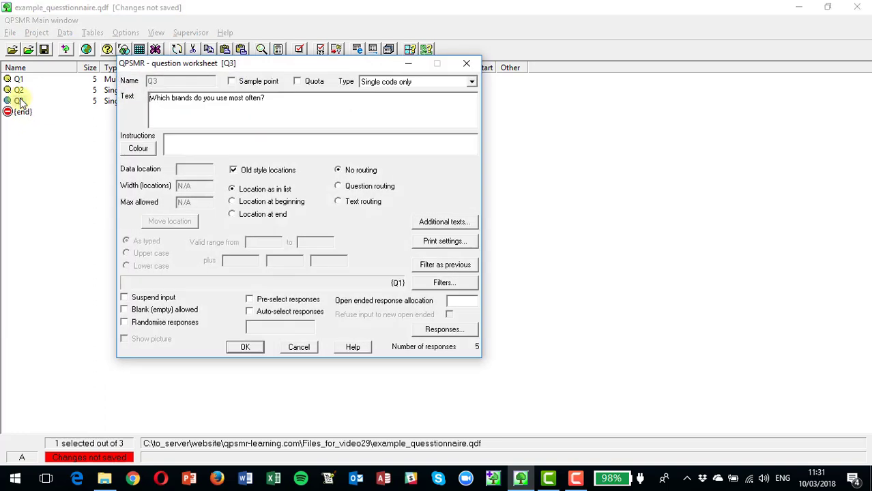
left_click(367, 82)
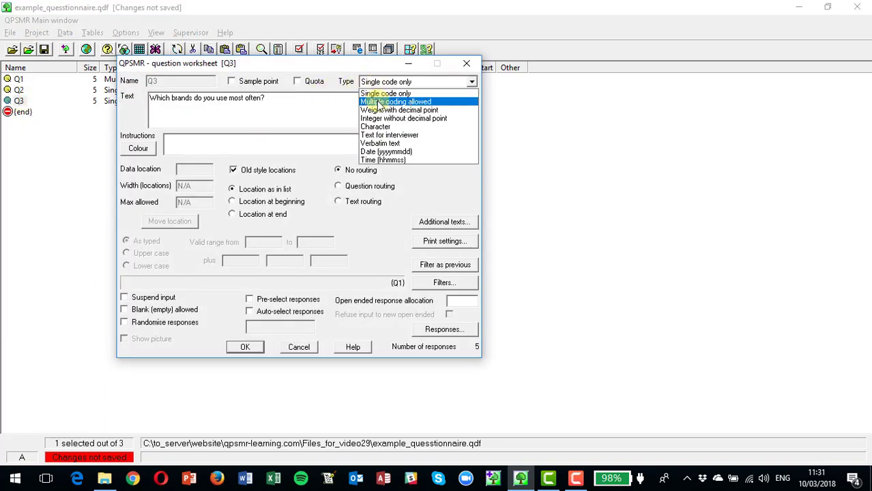
left_click(379, 102)
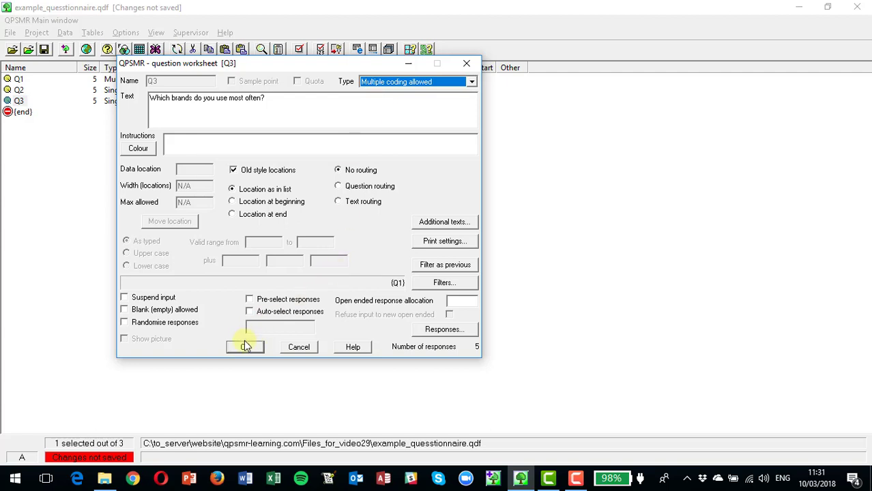
left_click(444, 282)
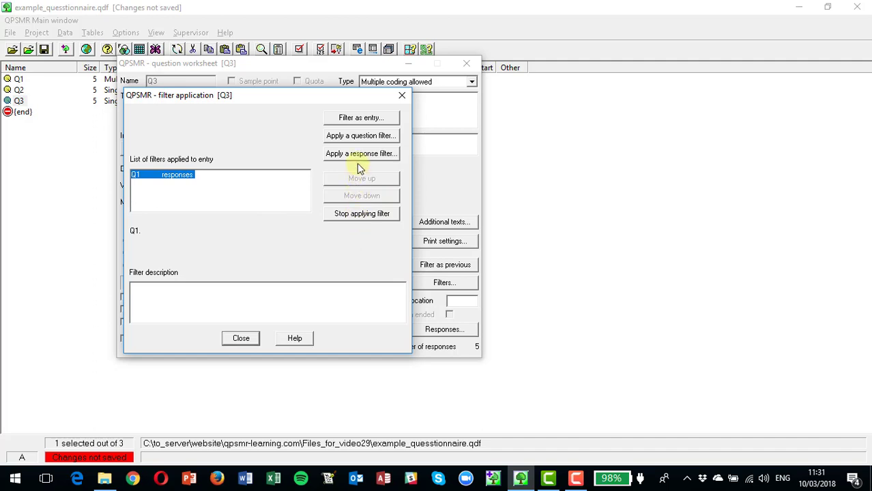
left_click(361, 215)
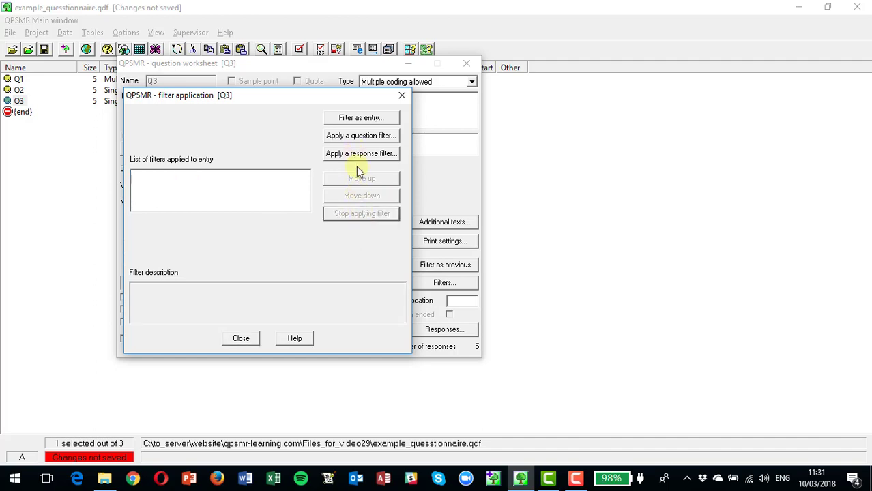
- Apply Q1 as a negated (not) response filter to Q3, accept the question and save the questionnaire
left_click(360, 153)
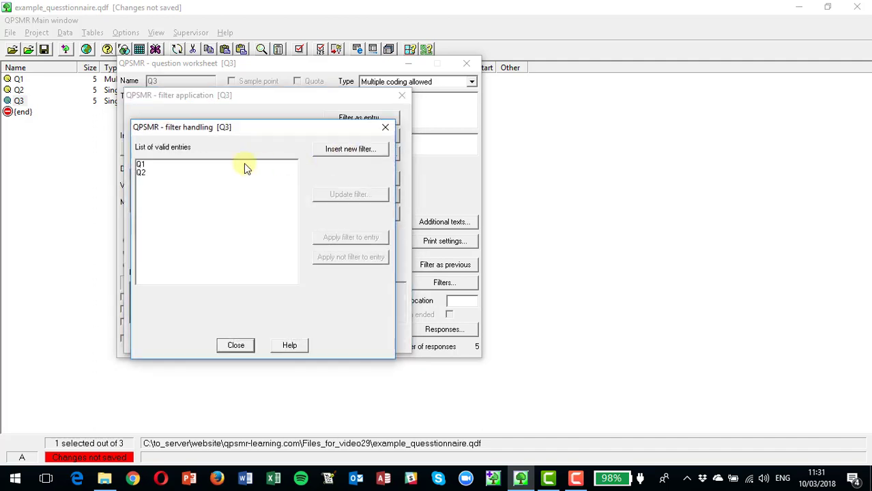
left_click(140, 165)
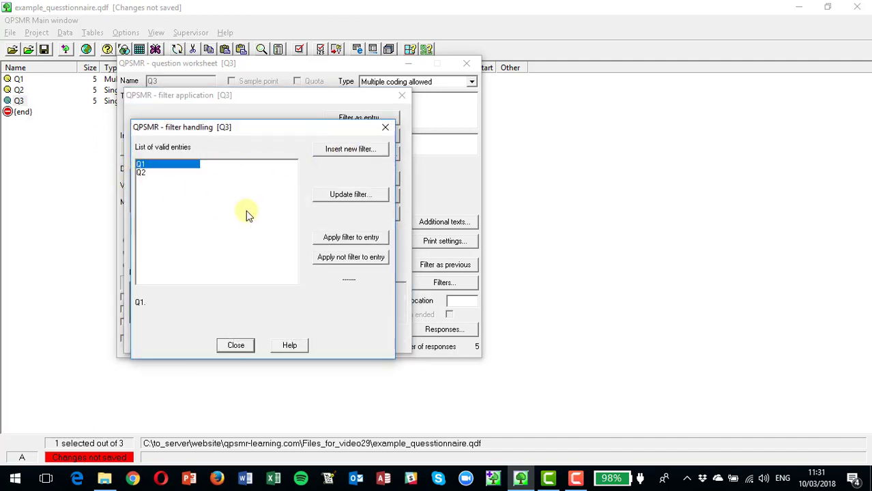
left_click(333, 263)
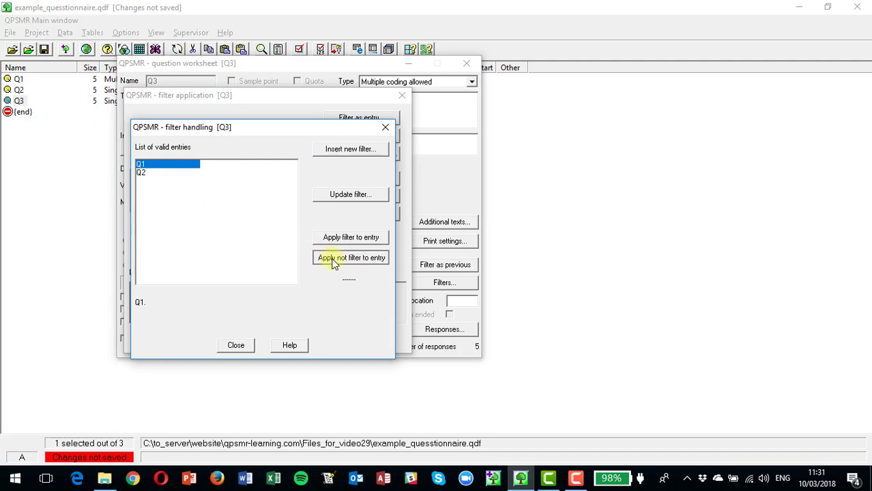
left_click(236, 346)
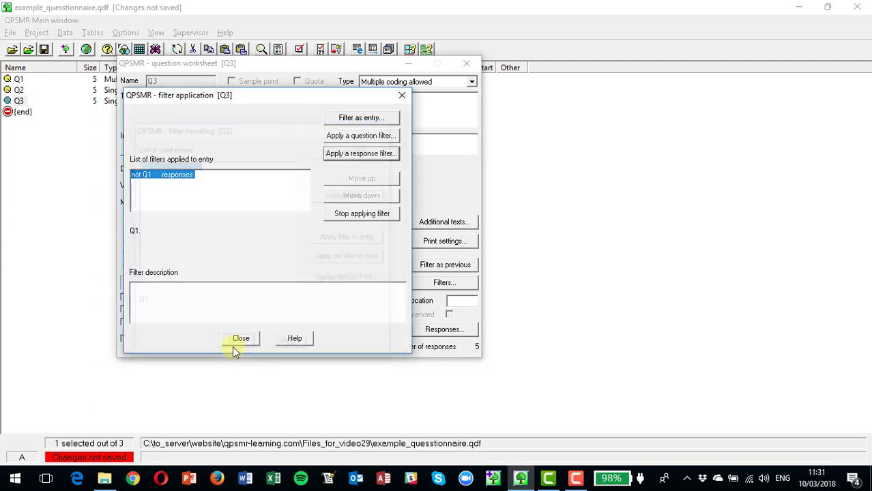
left_click(240, 340)
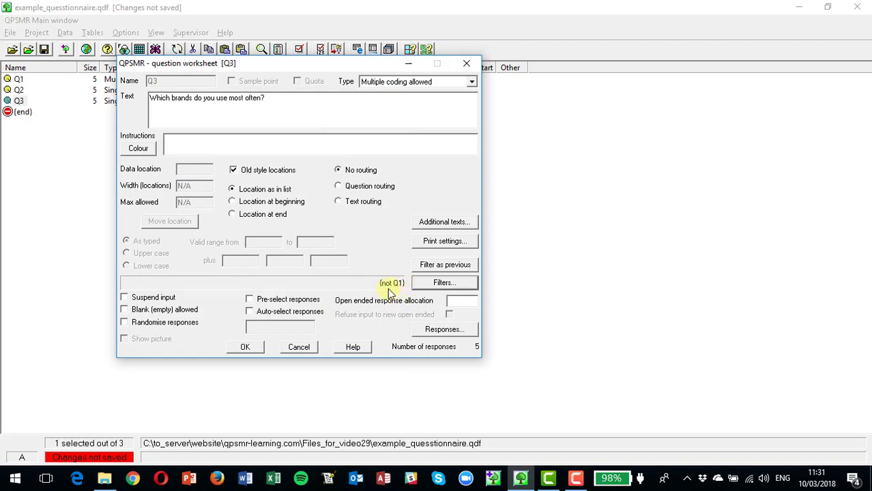
left_click(247, 348)
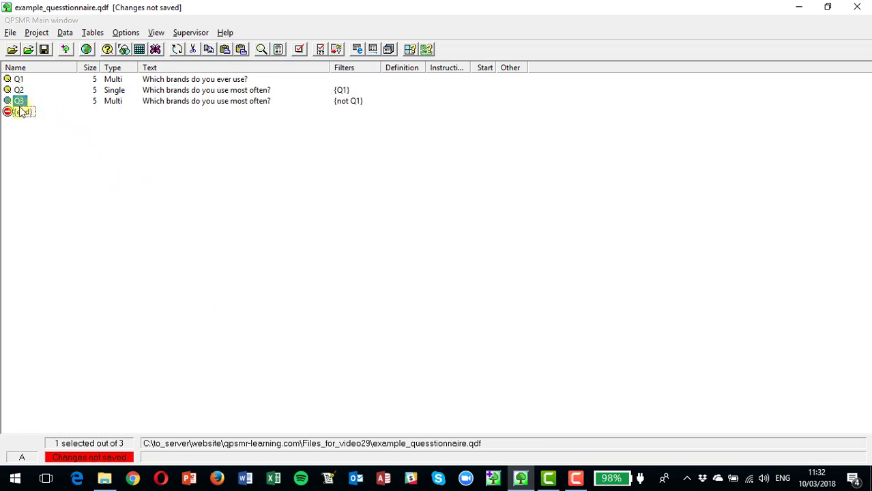
left_click(45, 50)
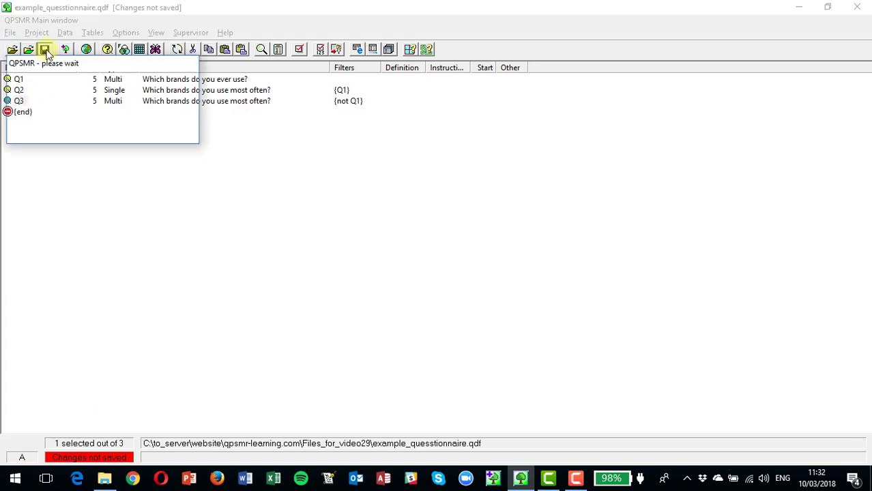
- Run a paper input test of the questionnaire and answer Q1 with Brand A, Brand B and Brand C
left_click(65, 33)
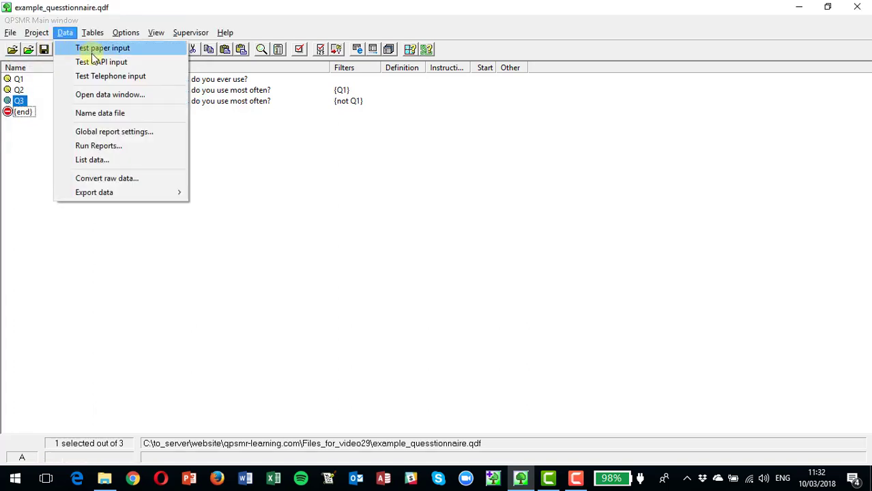
left_click(97, 48)
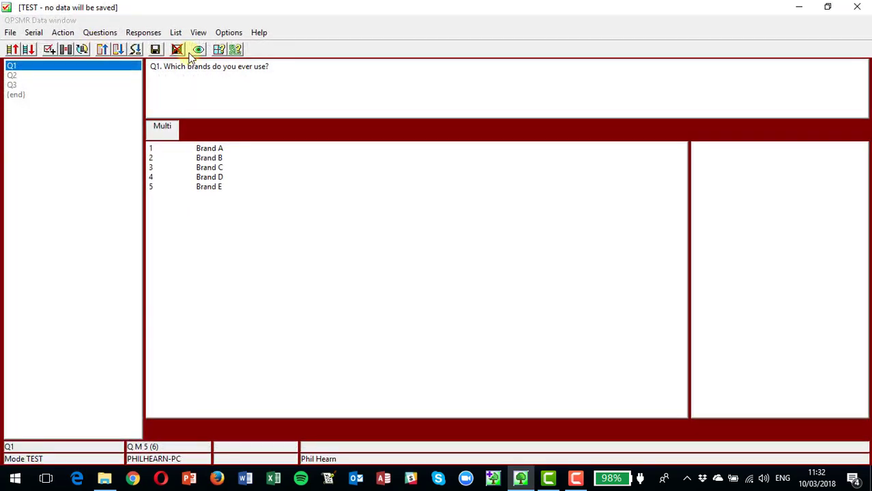
key("1")
key("2")
key("3")
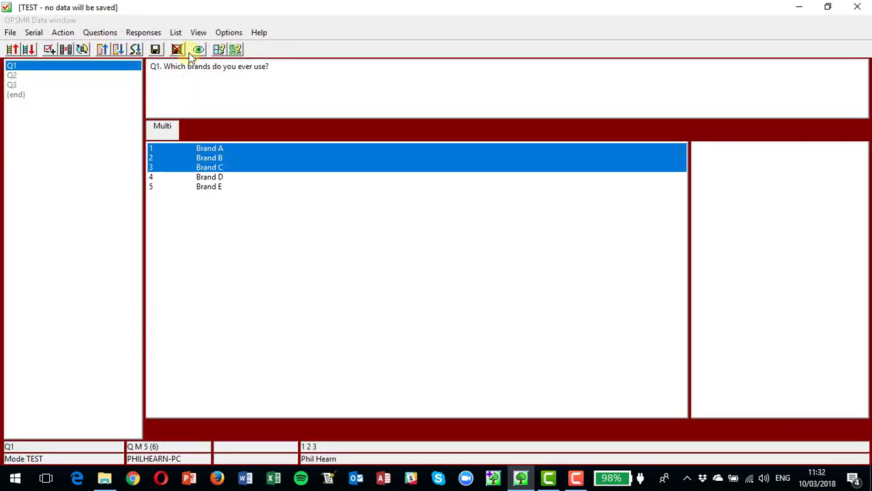
key("Return")
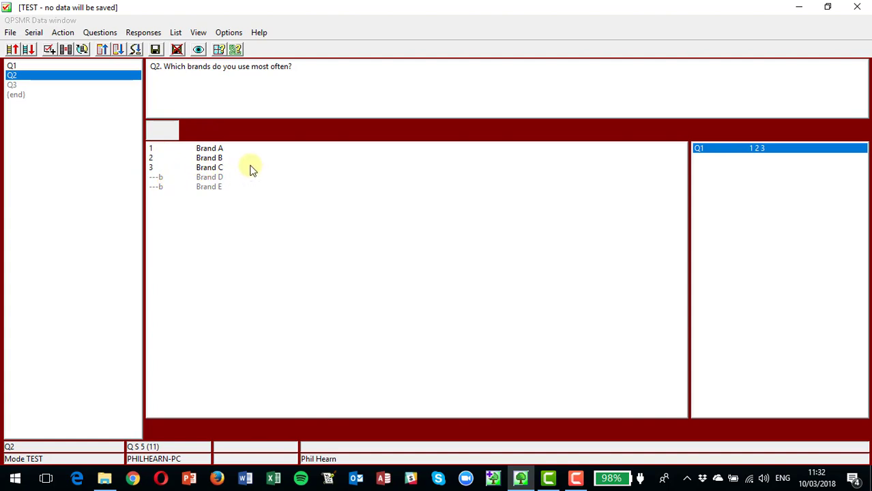
- Answer Q2 with Brand B in the test, check the responses offered for Q3, and close the test
left_click(154, 159)
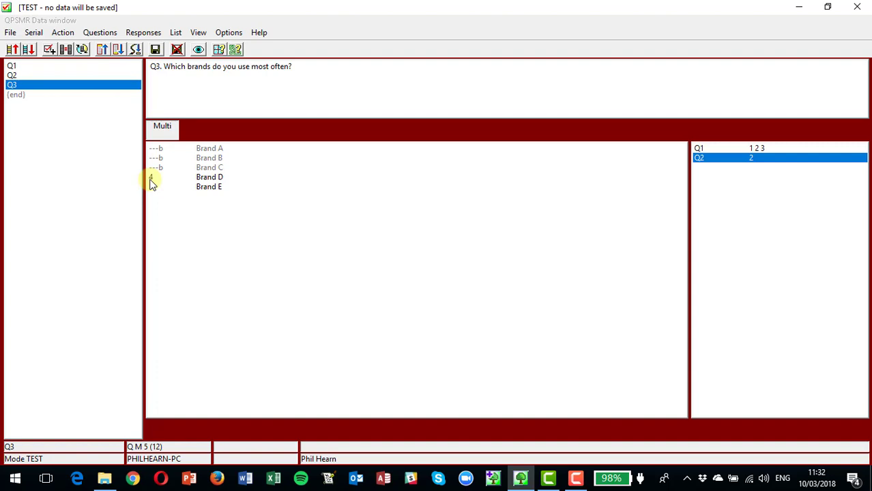
left_click(153, 185)
left_click(858, 8)
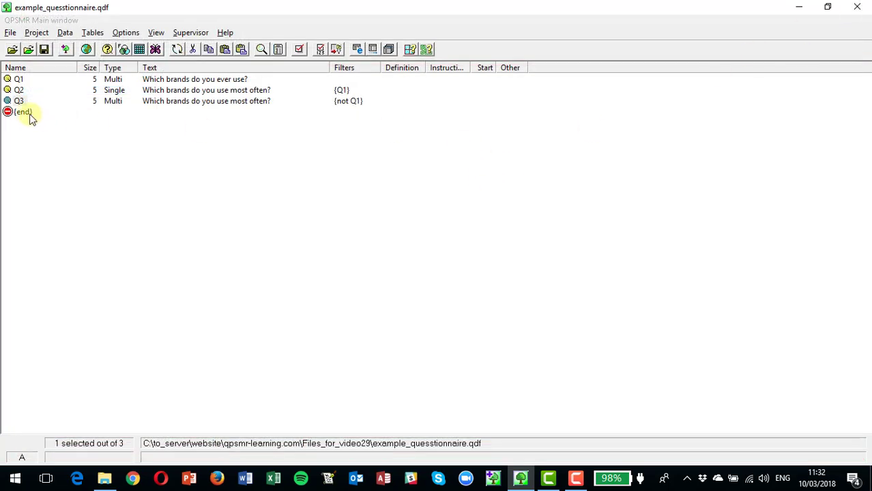
- Insert a new question at the end named Q4 with the text "Which brands they have bought recently?"
left_click(21, 113)
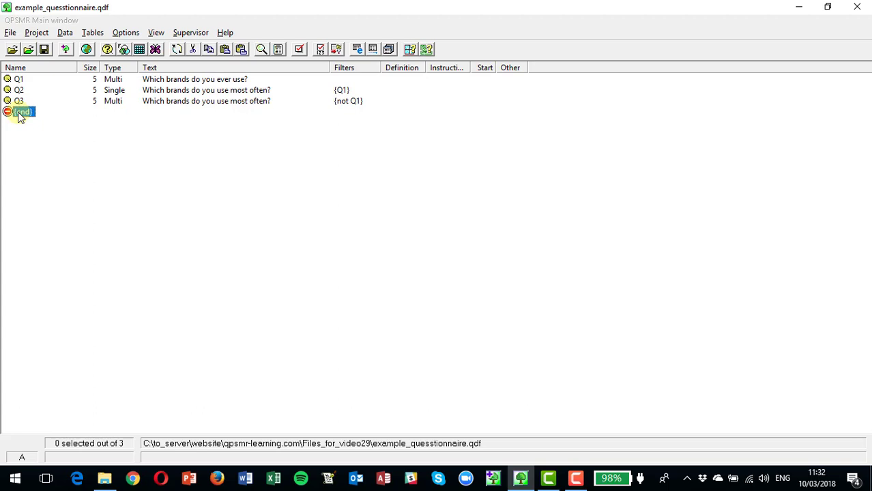
left_click(18, 114)
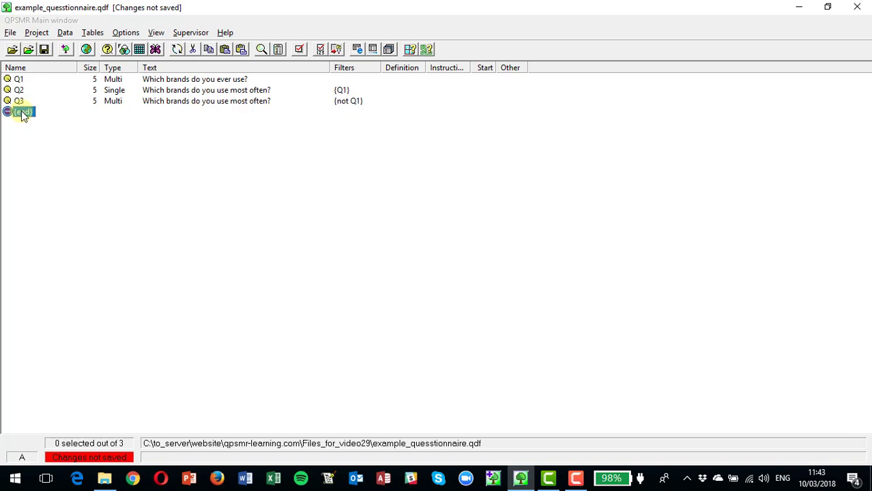
left_click(37, 33)
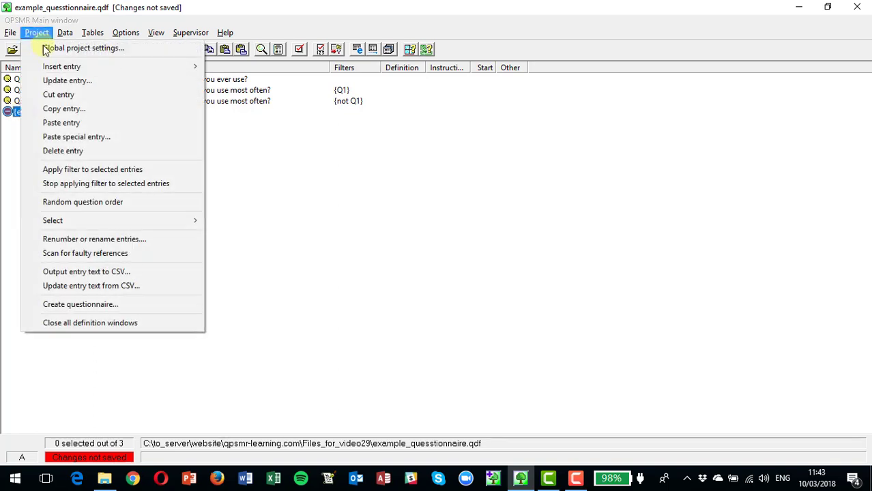
mouse_move(59, 68)
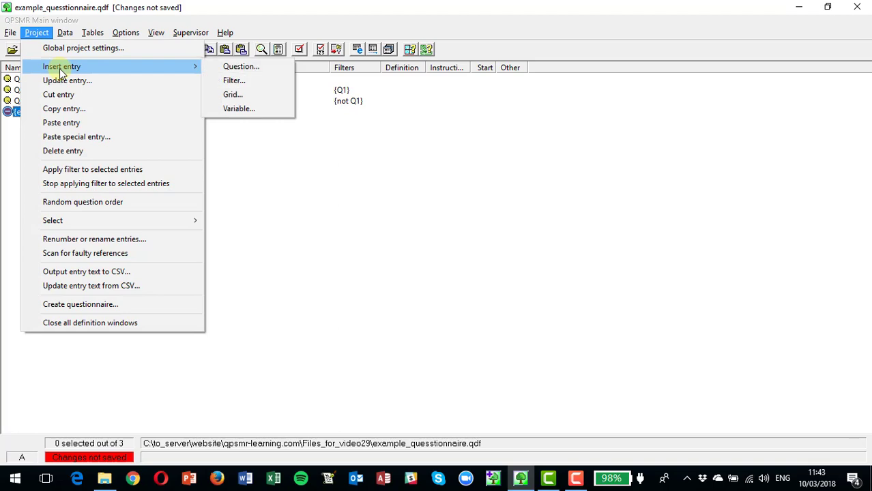
left_click(280, 70)
type("Q4")
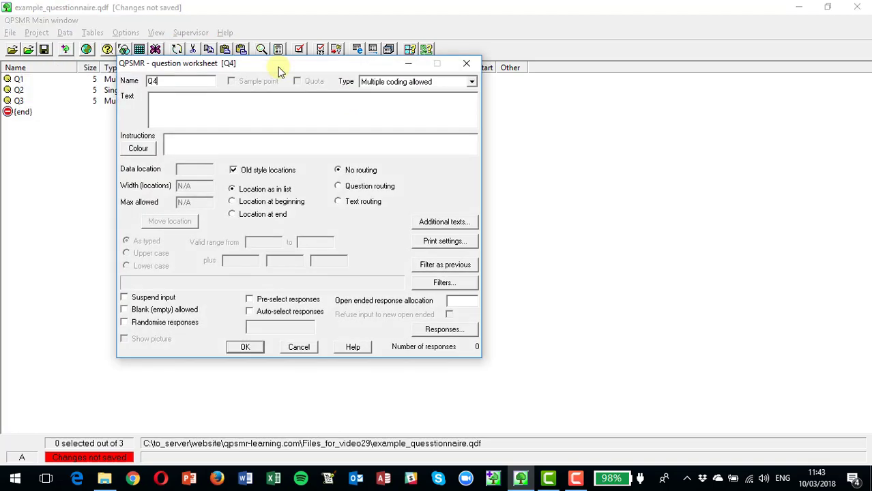
key("Tab")
key("Tab")
type("Which brands they ha")
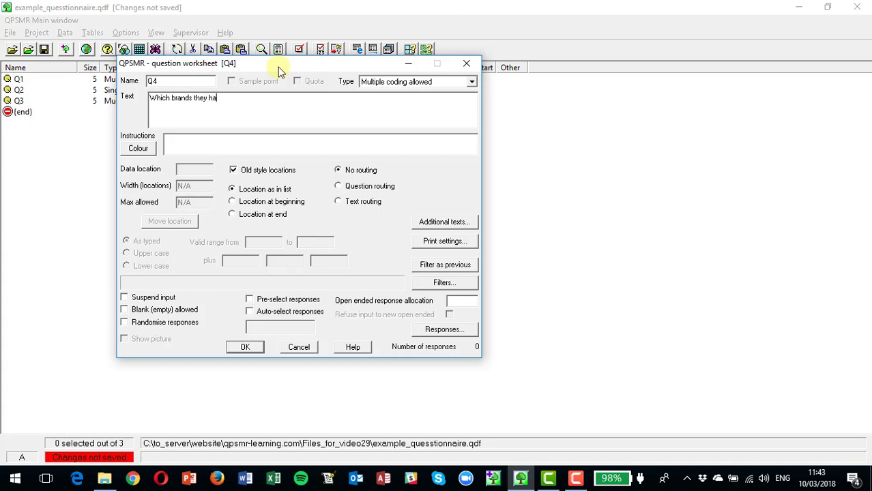
type("ve bought recently?")
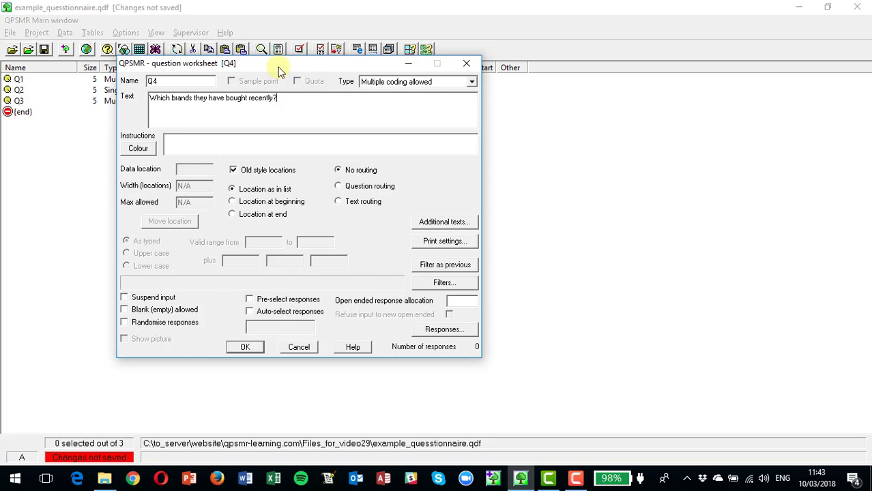
- Add the six responses Brand 1 through Brand 6 to Q4 and accept the question
left_click(457, 329)
type("B")
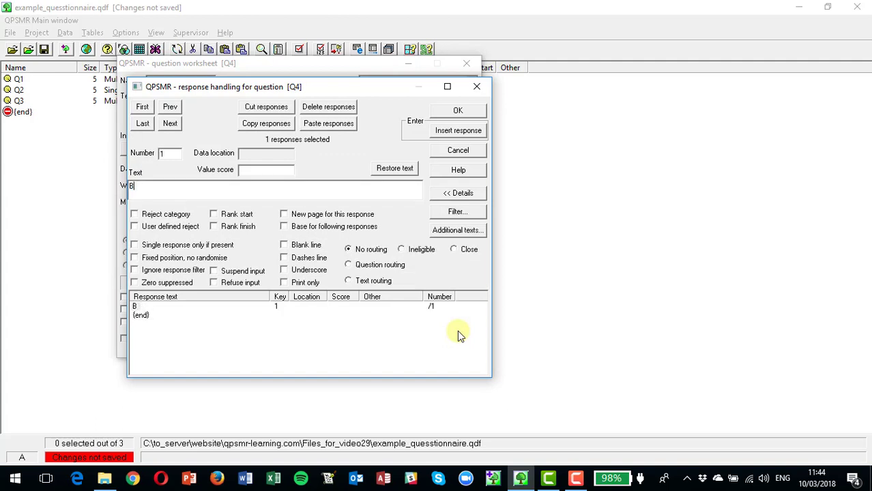
type("rand 1")
key("Return")
type("Brand 2")
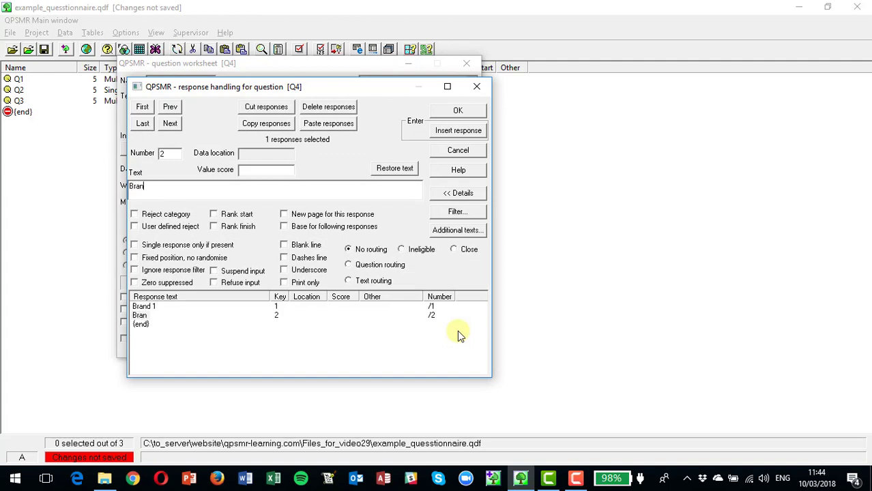
key("Return")
type("Brand 3")
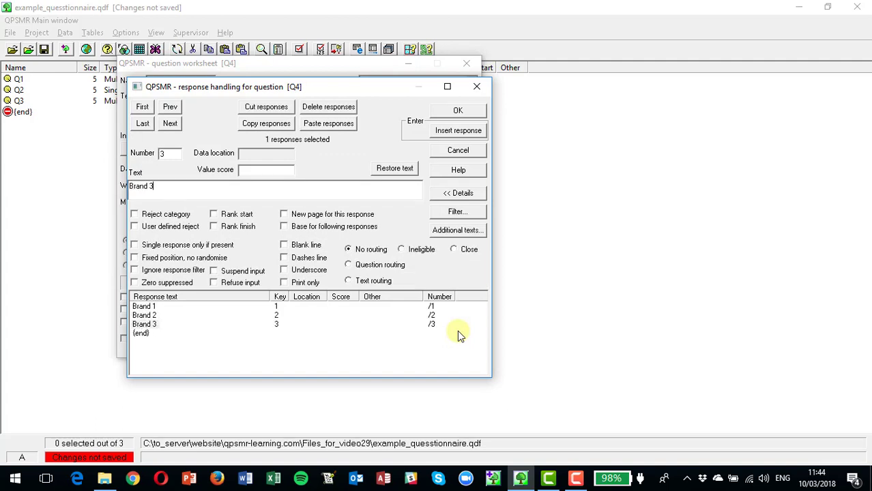
key("Return")
type("Brand 4")
key("Return")
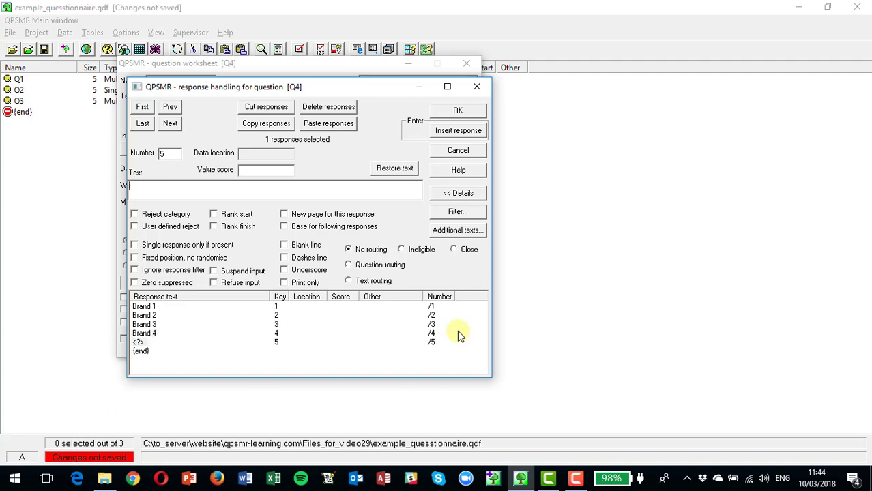
type("Brand 5")
key("Return")
type("Brand 6")
left_click(458, 111)
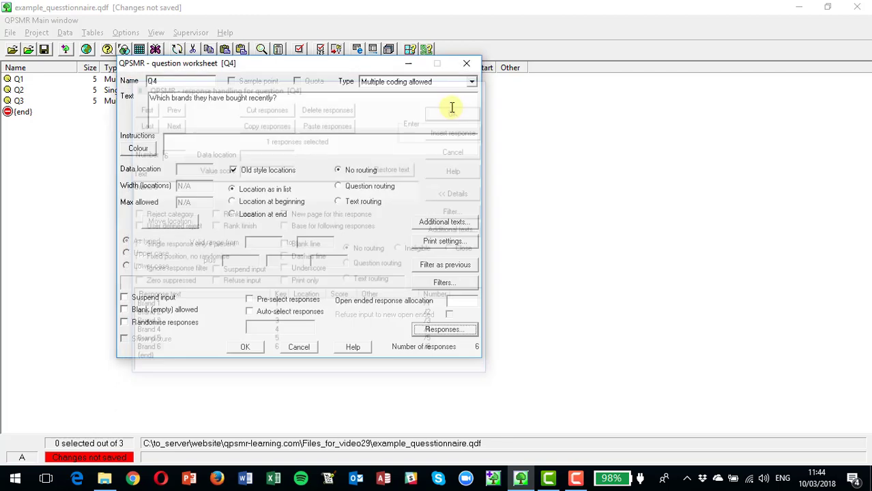
left_click(245, 348)
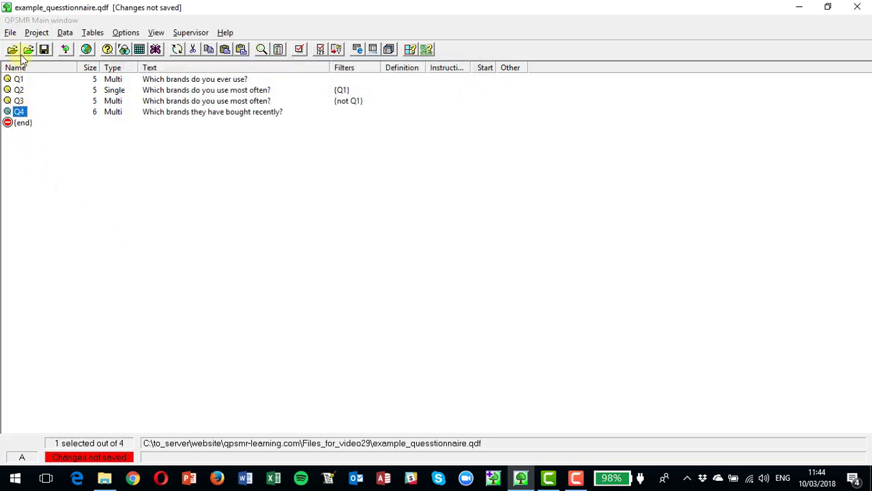
- Copy the Q4 entry and paste it after Q4 as a new question named Q5
left_click(34, 34)
left_click(62, 108)
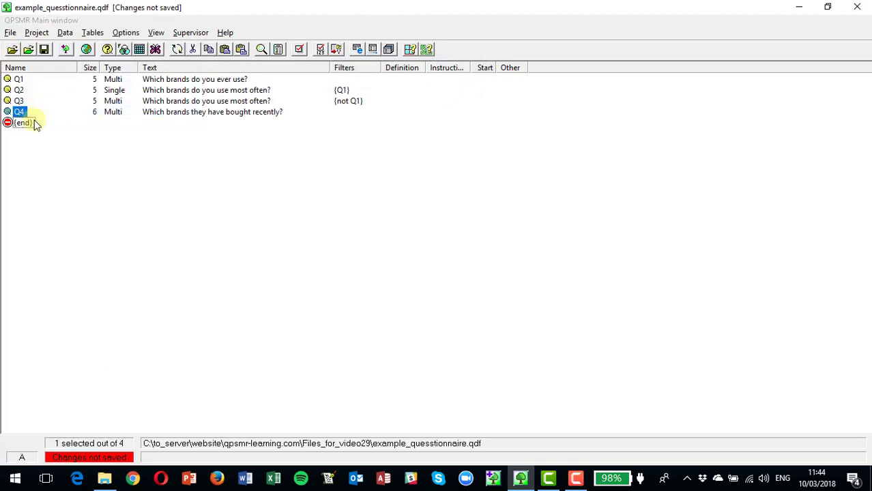
left_click(24, 122)
left_click(36, 32)
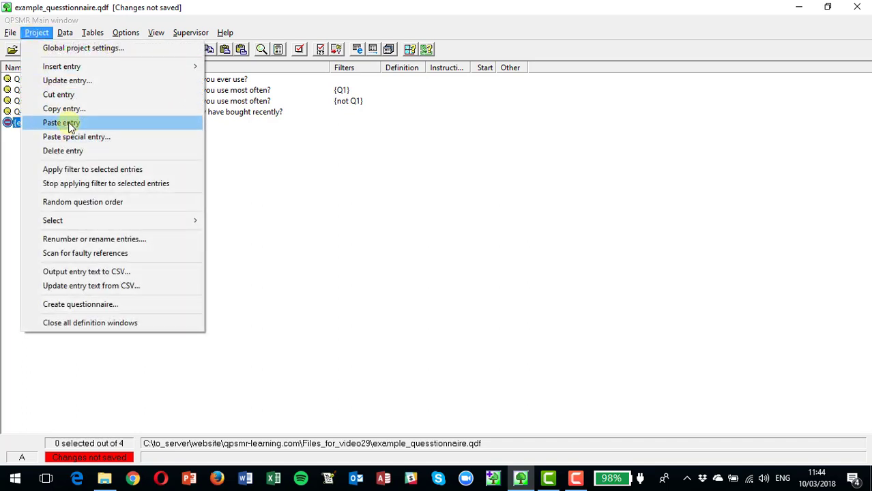
left_click(68, 121)
key("Return")
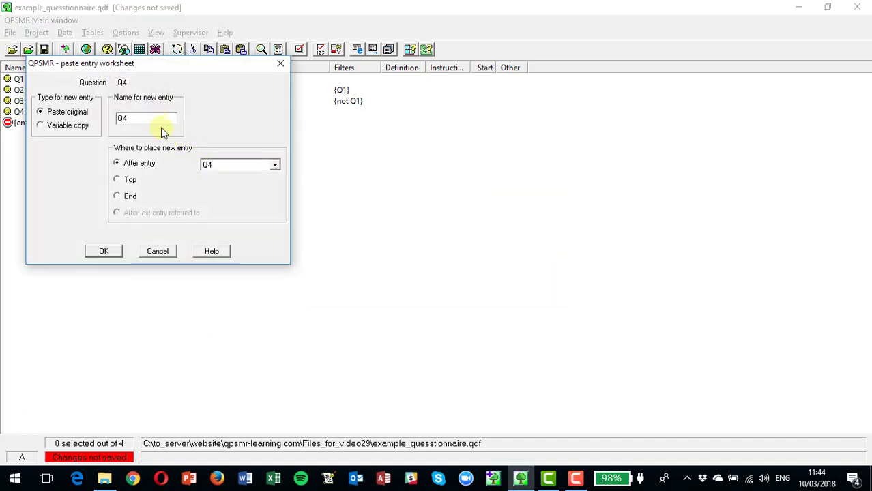
key("BackSpace")
type("5")
left_click(95, 254)
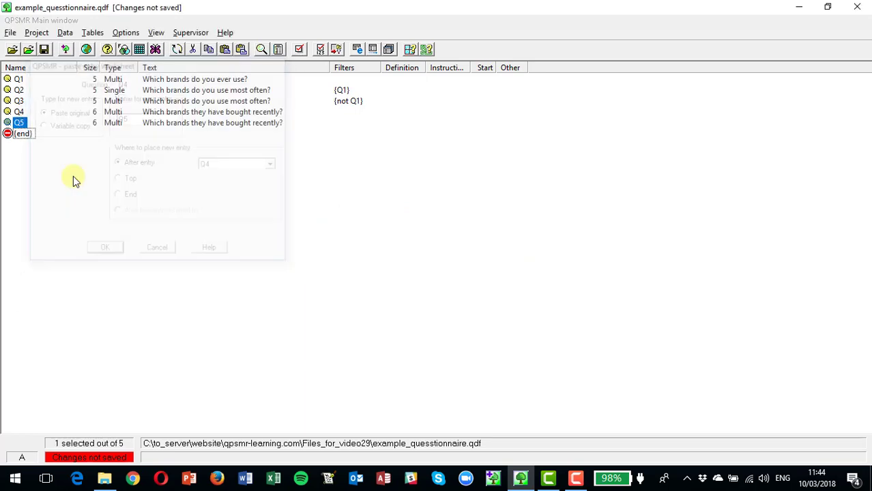
- Change Q5's text to "Which brands they have ever bought"
double_click(18, 123)
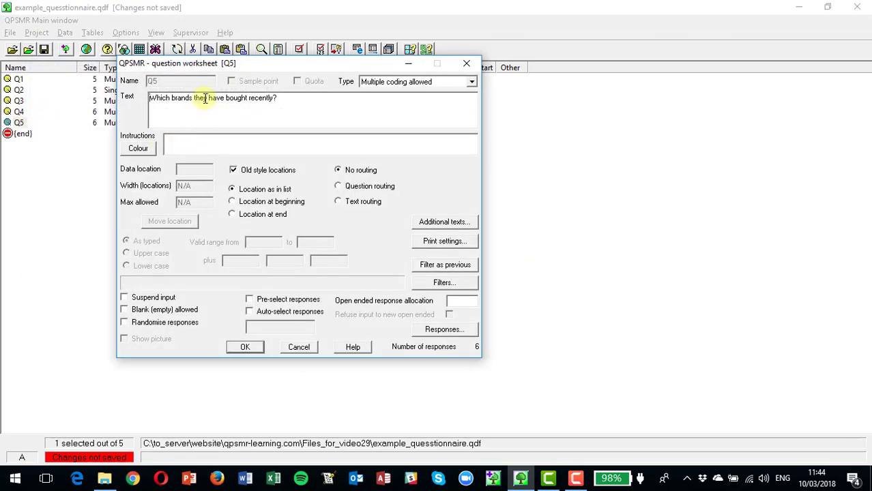
left_click_drag(171, 98, 273, 100)
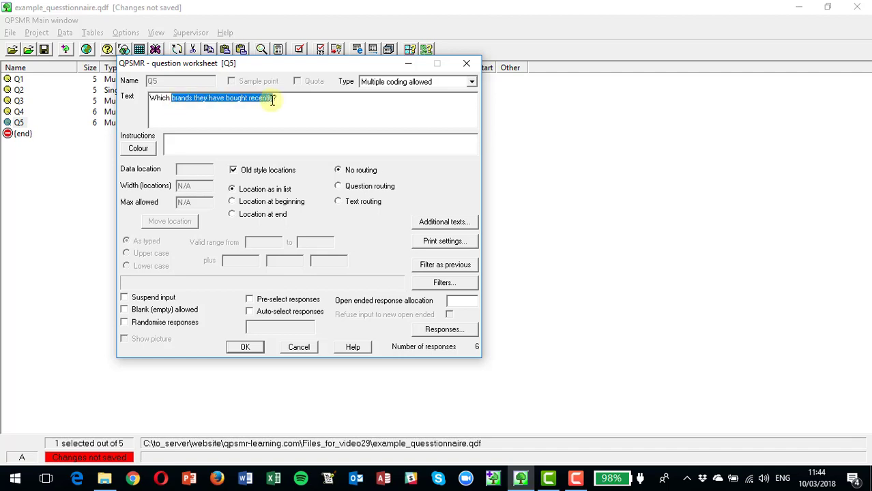
type("brand")
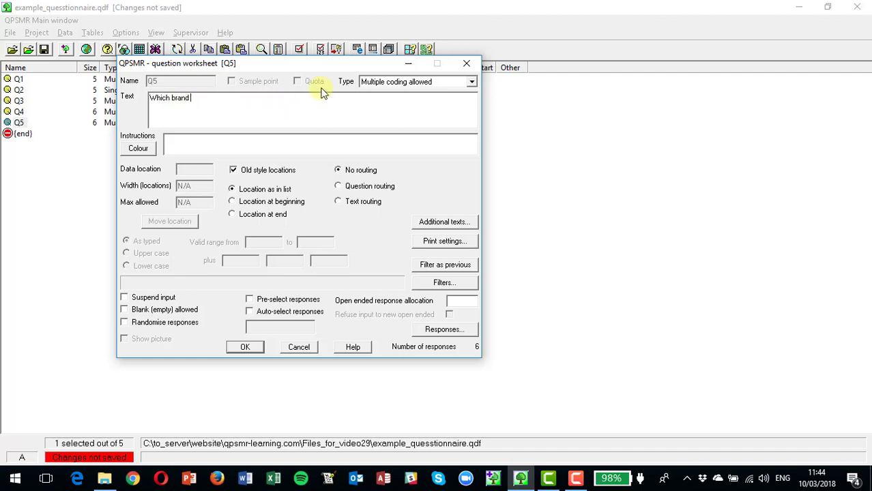
type("s they have ever bought")
- Apply Q4 as a negated response filter to Q5
left_click(445, 288)
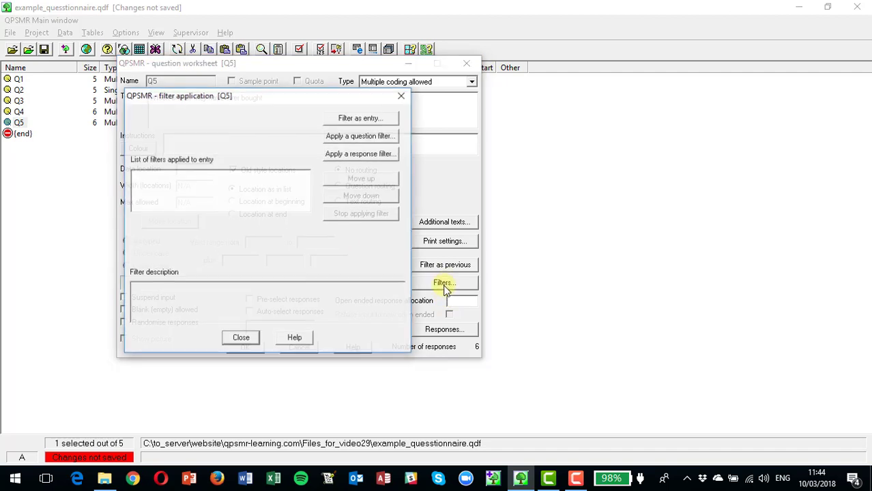
left_click(359, 154)
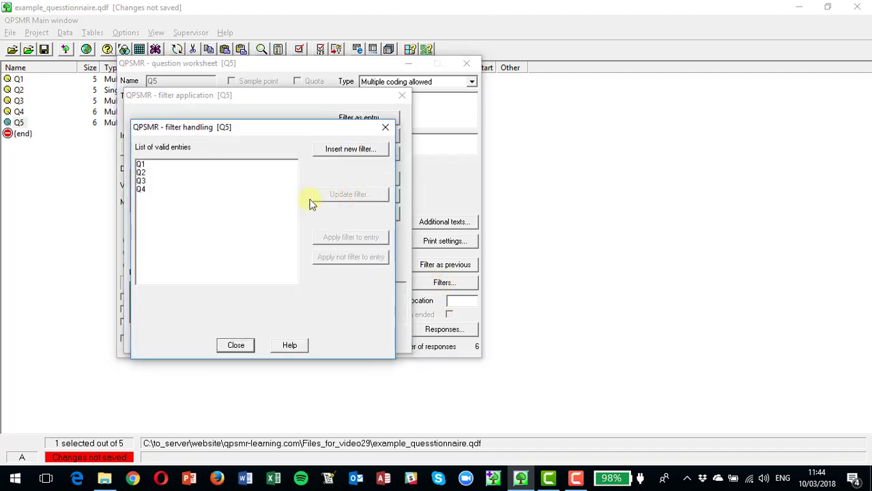
left_click(149, 189)
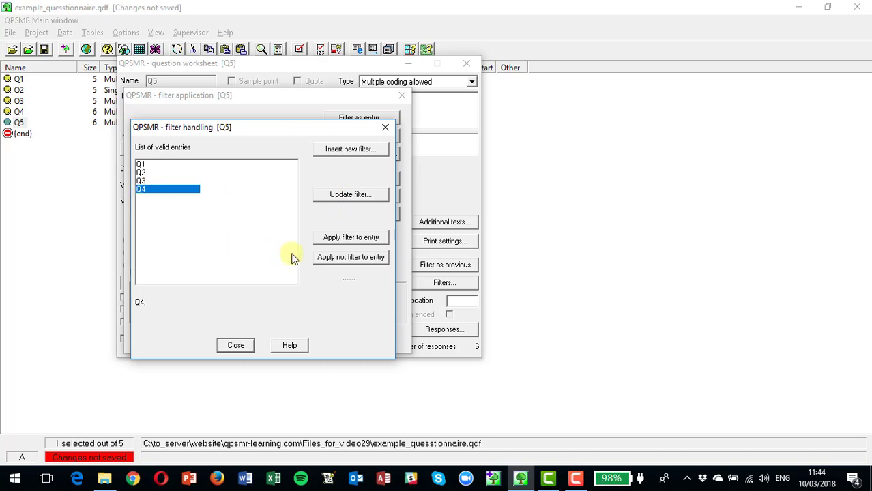
left_click(346, 257)
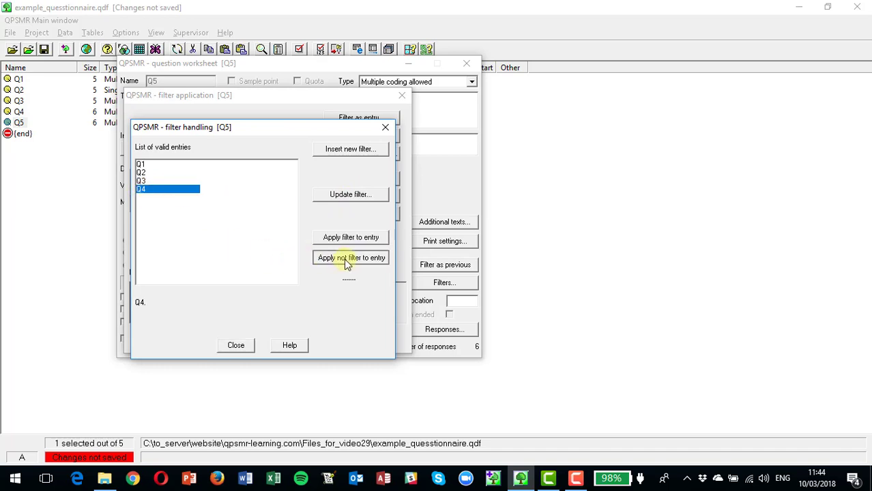
left_click(233, 345)
left_click(241, 339)
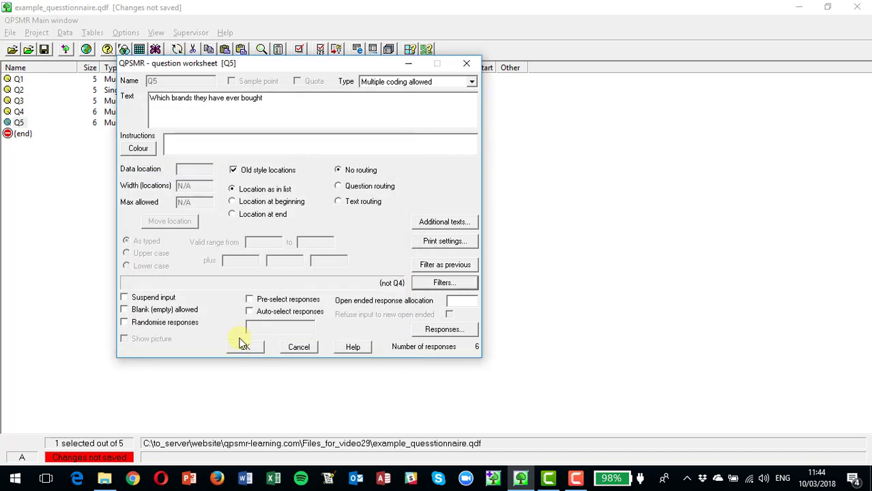
- Reword Q5's text as "Which other brands they have ever bought" and accept the question
left_click_drag(172, 100, 176, 100)
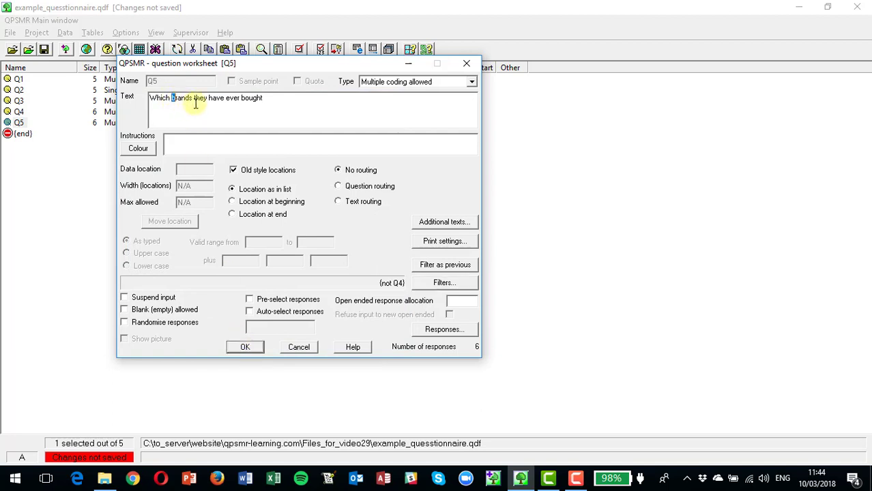
type("other ")
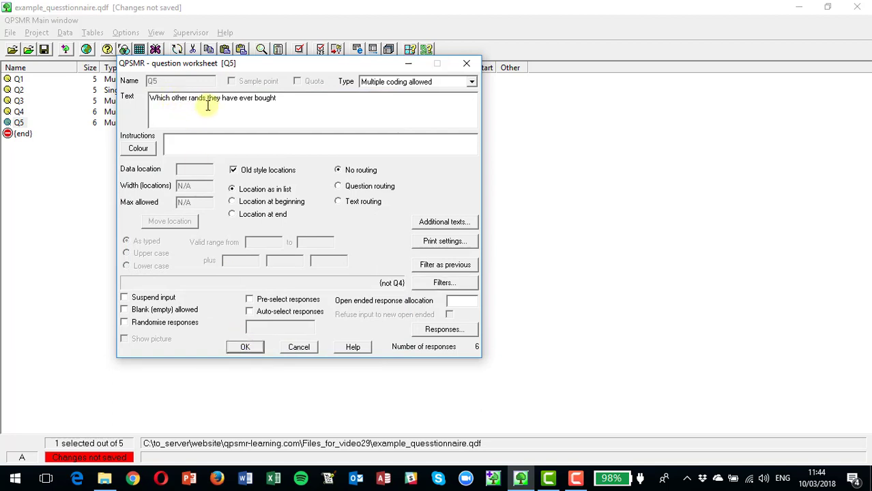
type("b")
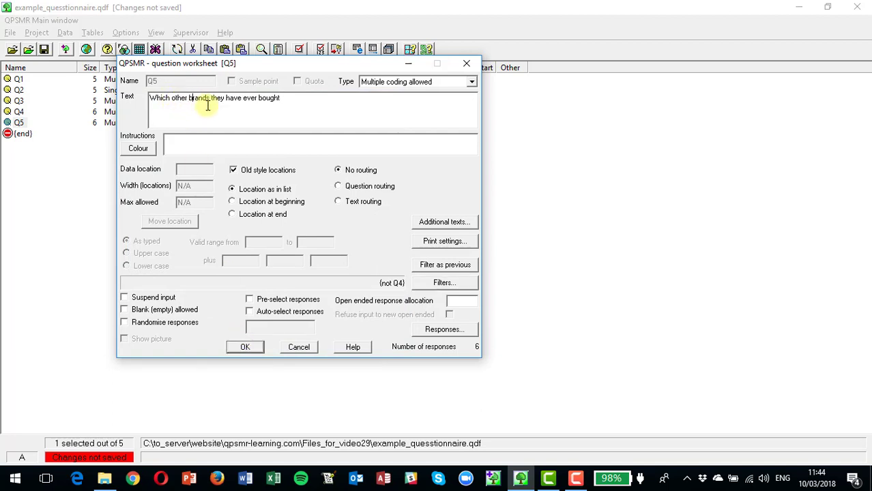
left_click(245, 346)
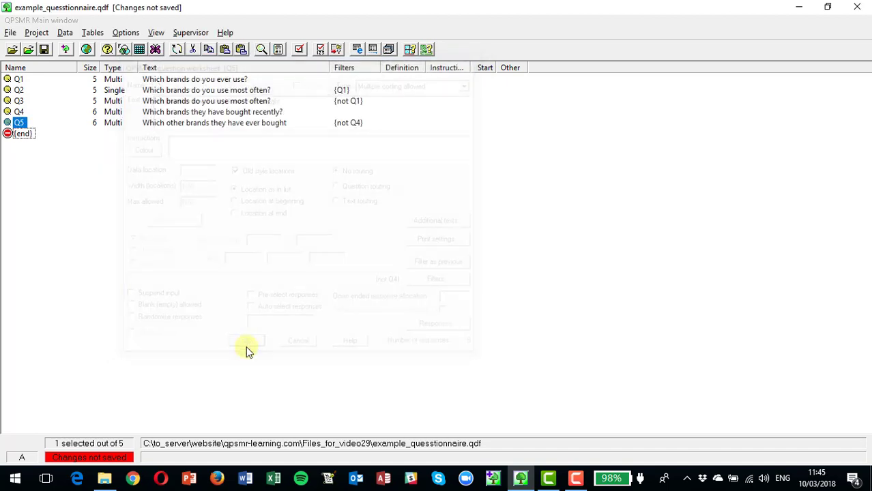
- Insert a new multiple-coding variable at the end named Q4Q5 with the text "Q4 or Q5"
left_click(21, 134)
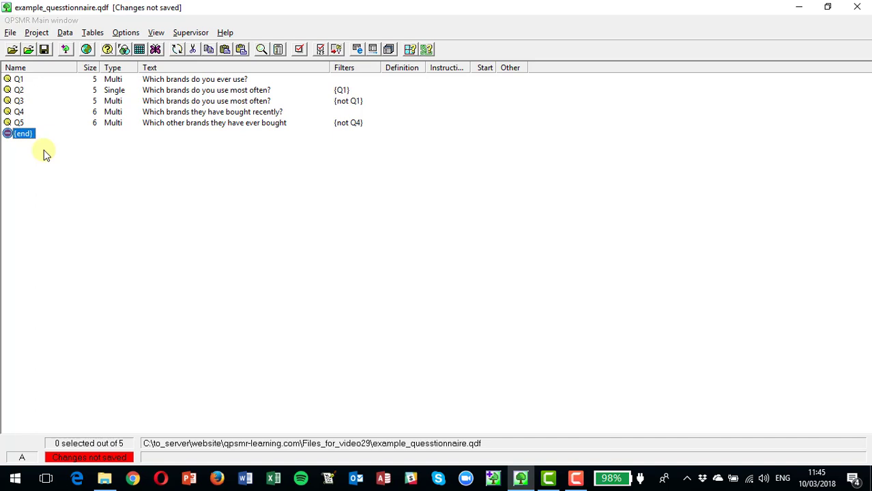
left_click(36, 33)
mouse_move(85, 66)
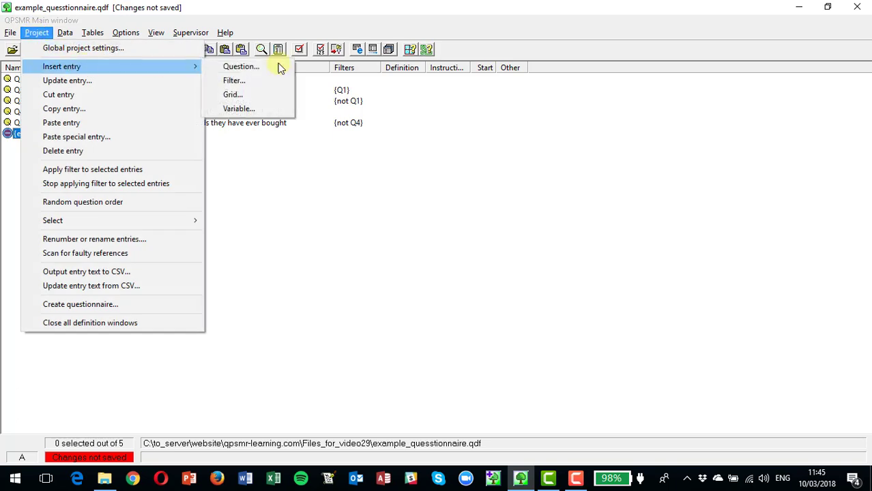
left_click(256, 111)
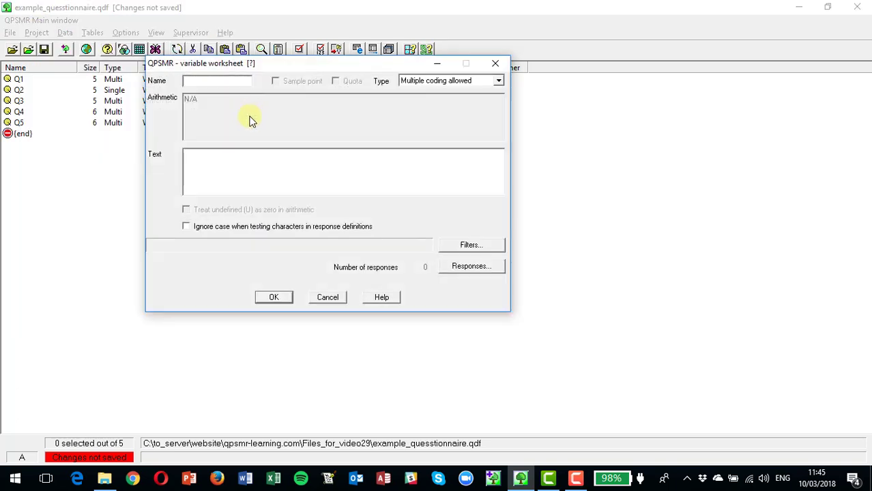
type("Q4Q5")
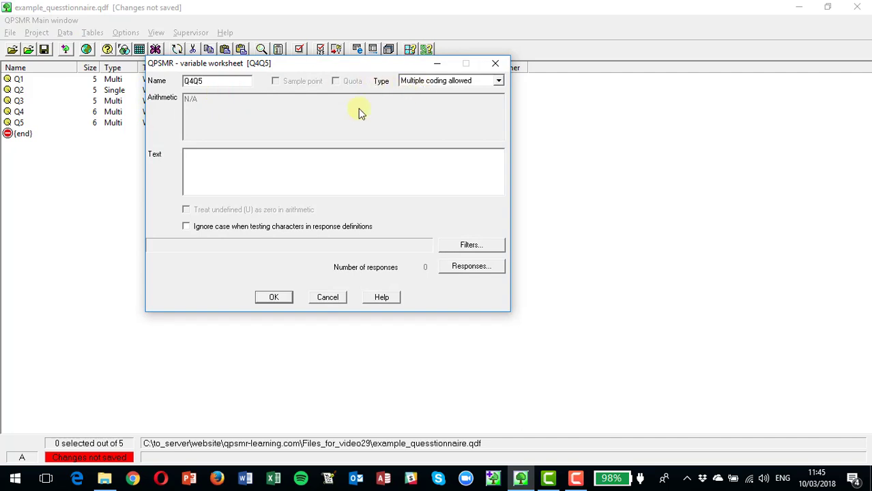
left_click(256, 166)
type("Q4 or Q")
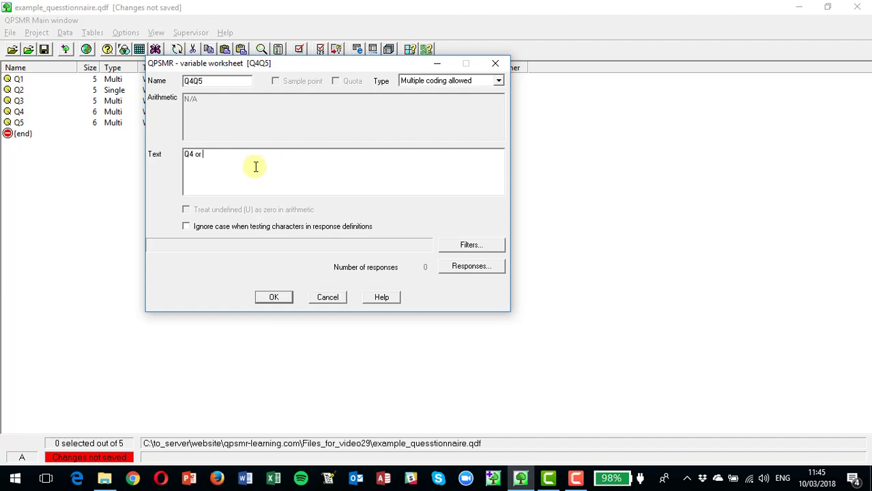
type("5")
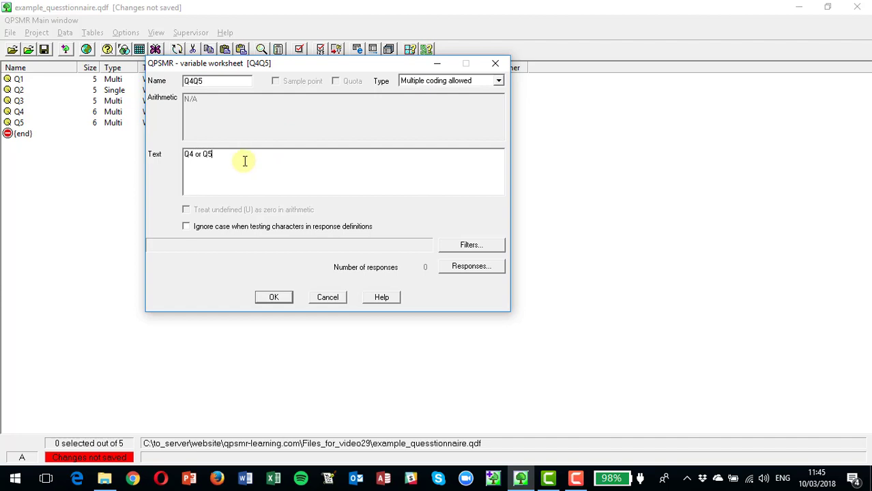
- Block insert the responses of Q4 and Q5 into the Q4Q5 variable, combined with Or, and accept the variable
left_click(473, 266)
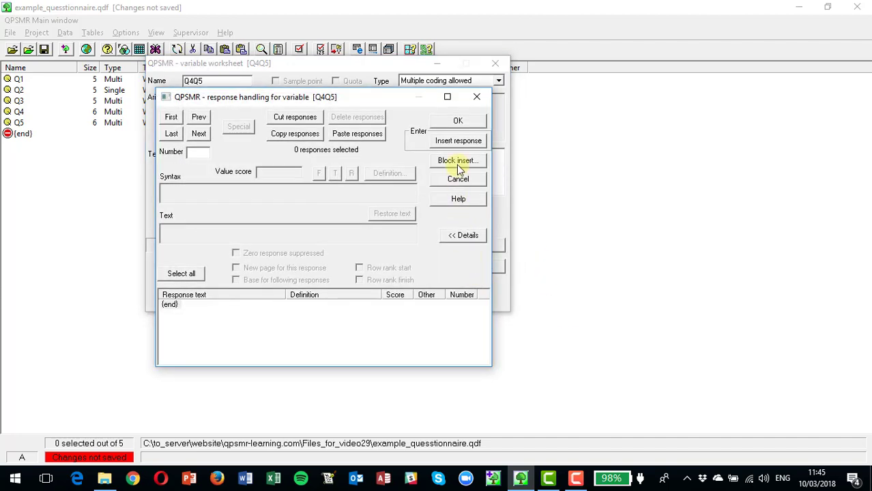
left_click(457, 163)
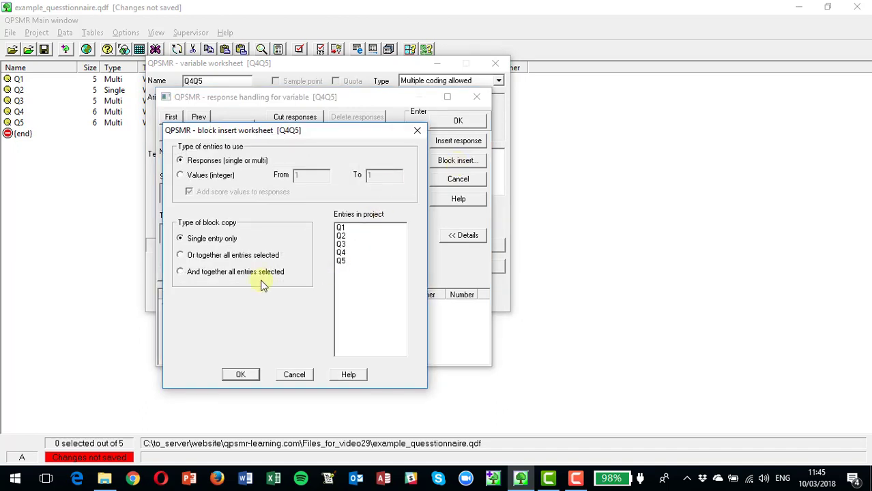
left_click(181, 255)
left_click(343, 252)
left_click(342, 262)
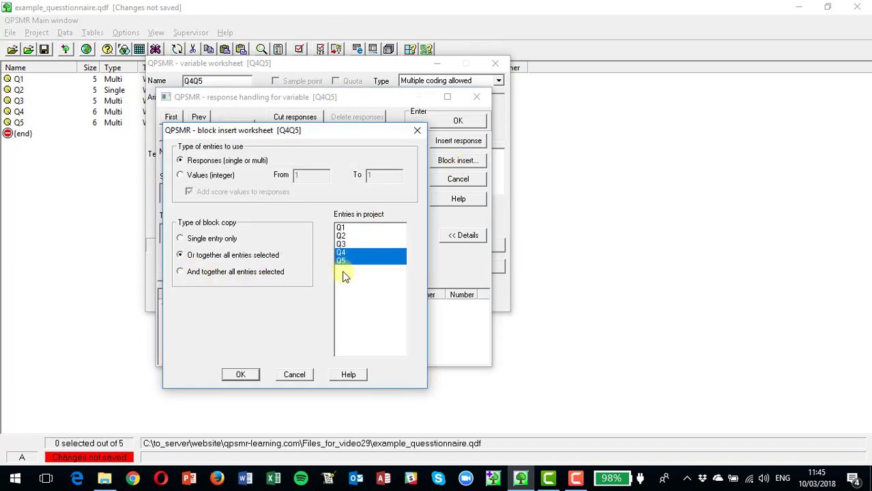
left_click(241, 376)
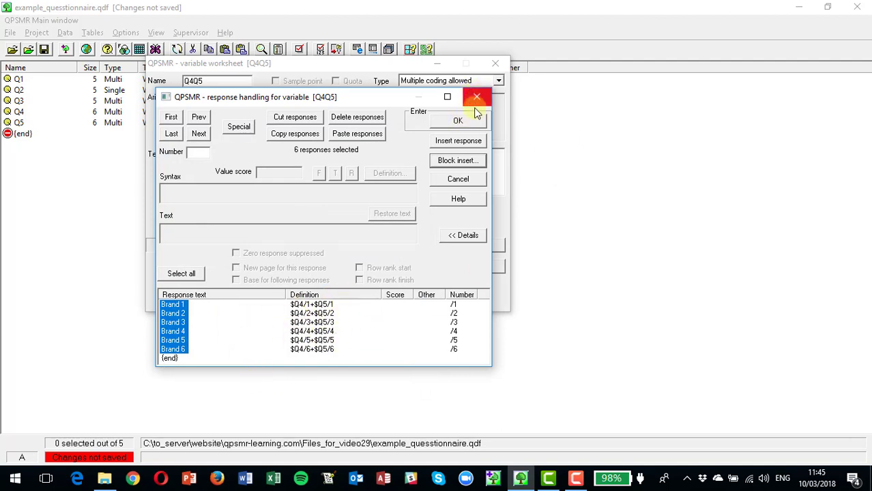
left_click(460, 120)
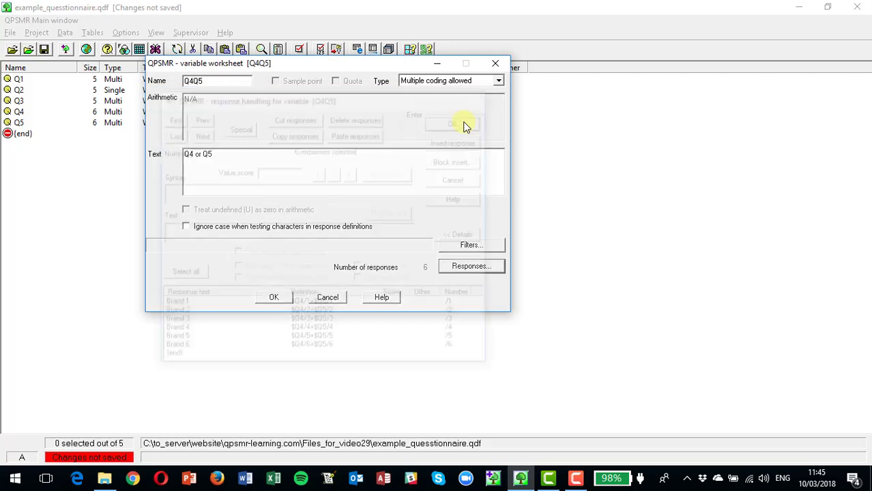
left_click(275, 298)
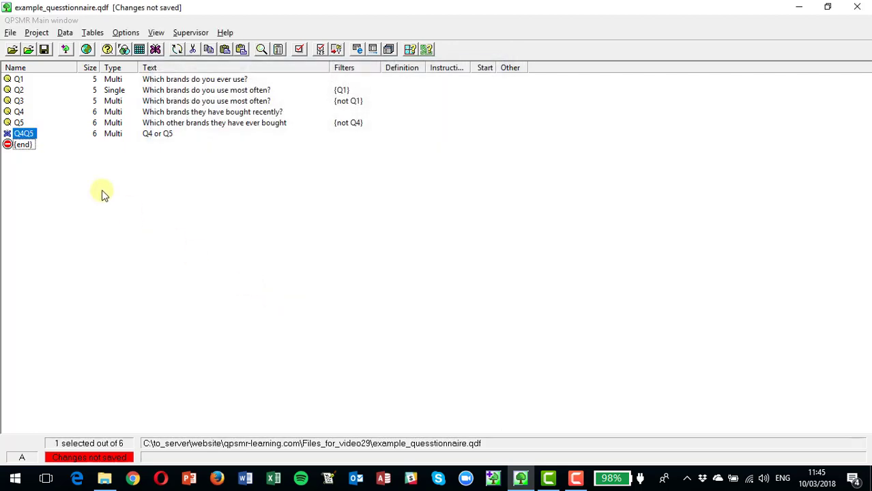
- Copy the Q4 entry and paste it after Q4Q5 as a new question named Q6
left_click(21, 145)
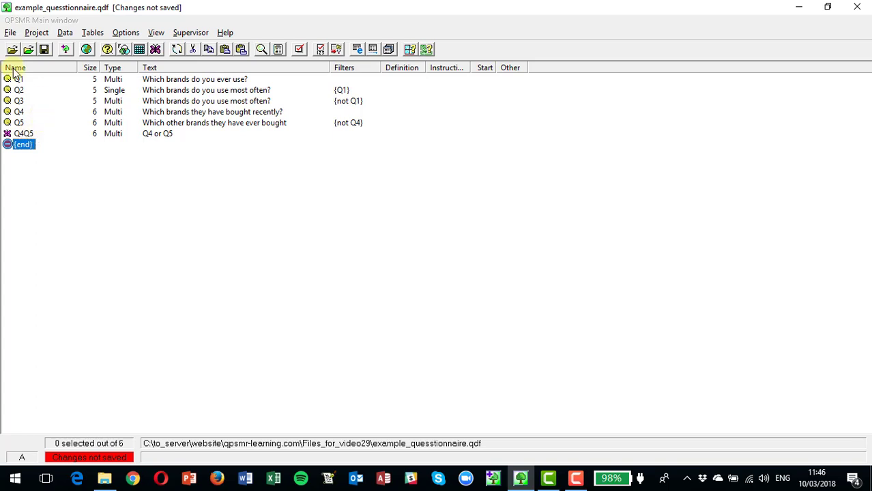
left_click(36, 32)
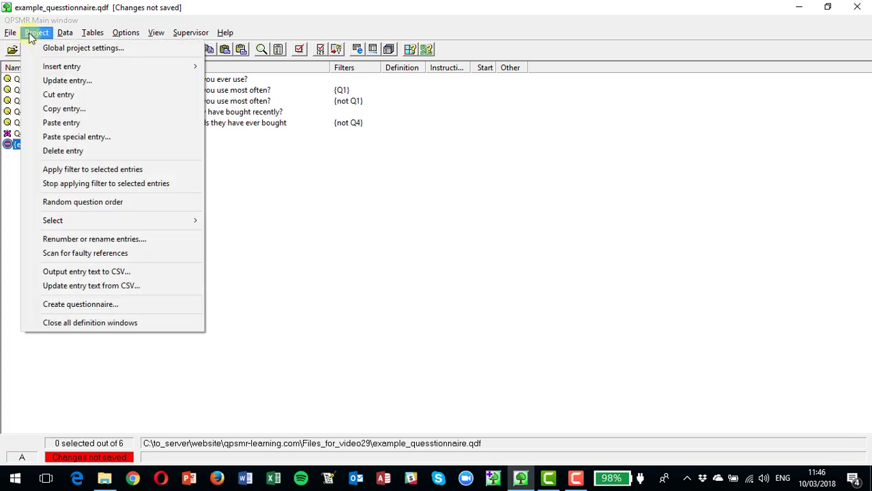
left_click(19, 113)
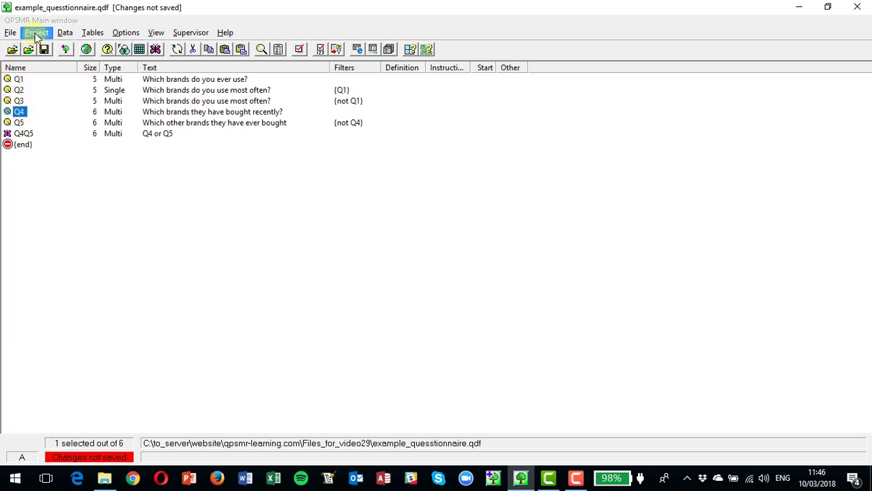
left_click(36, 33)
left_click(63, 109)
left_click(19, 145)
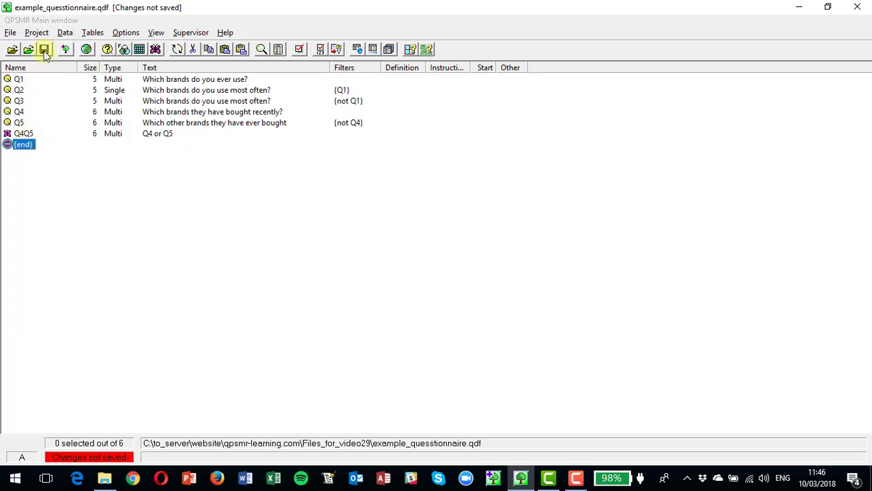
left_click(36, 33)
left_click(71, 122)
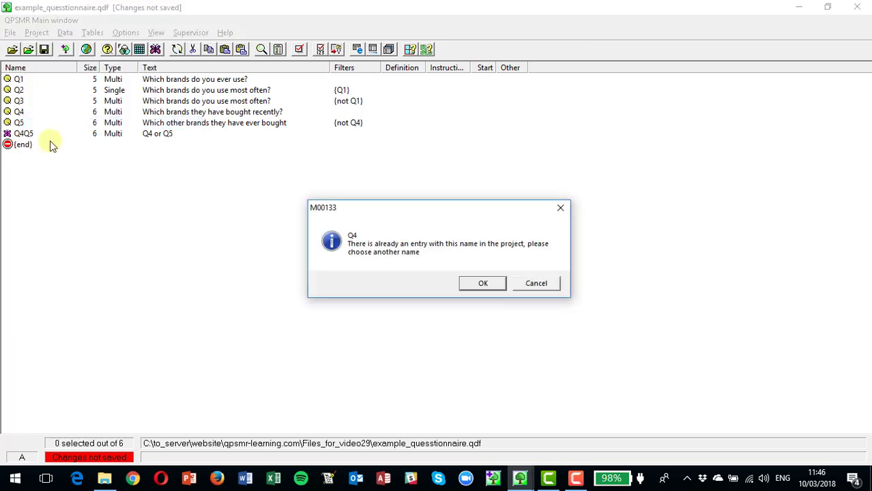
left_click(480, 287)
left_click(137, 119)
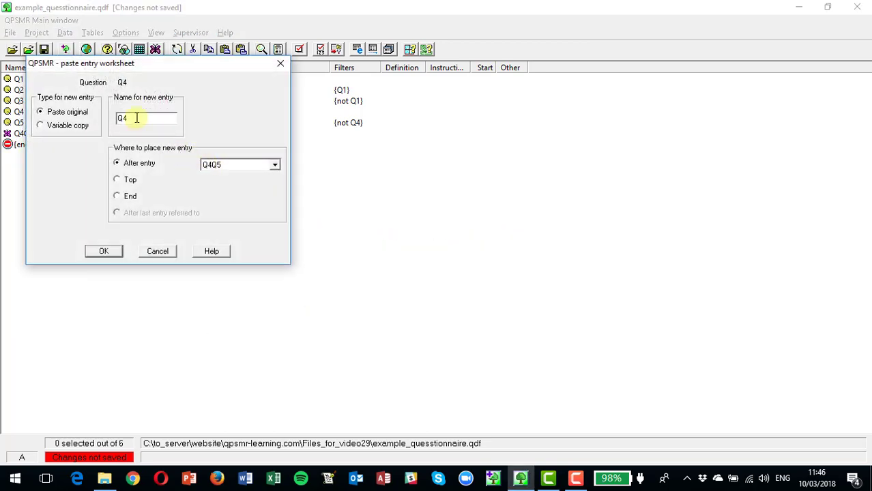
type("Q6")
left_click(103, 250)
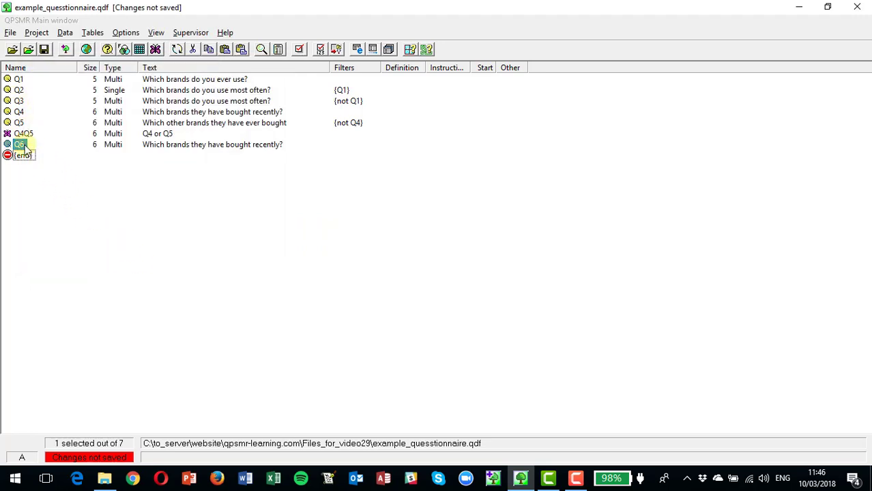
- Change Q6's text to "Which is your favourite brand?"
double_click(19, 146)
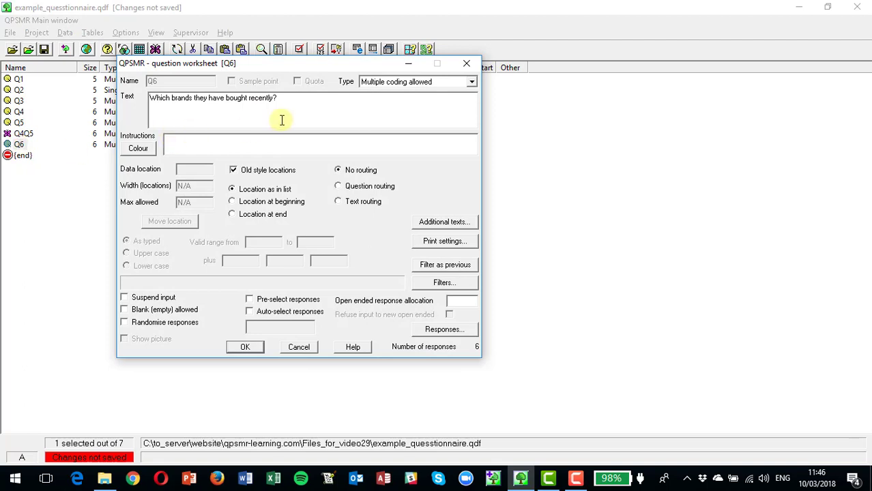
left_click_drag(306, 103, 3, 126)
type("Wh")
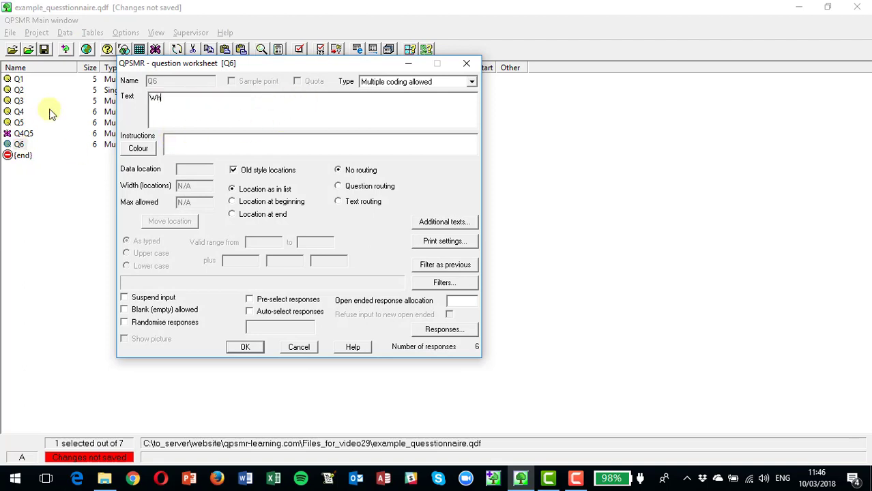
type("ich is your favourite brand")
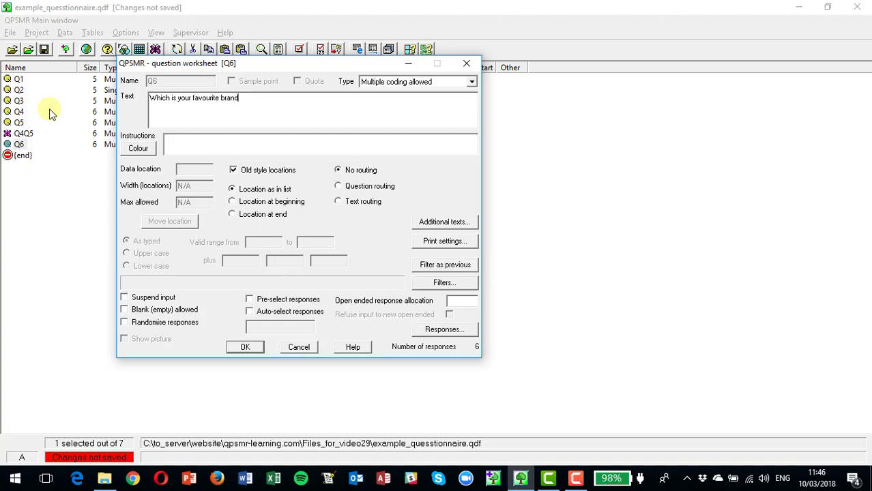
type("?")
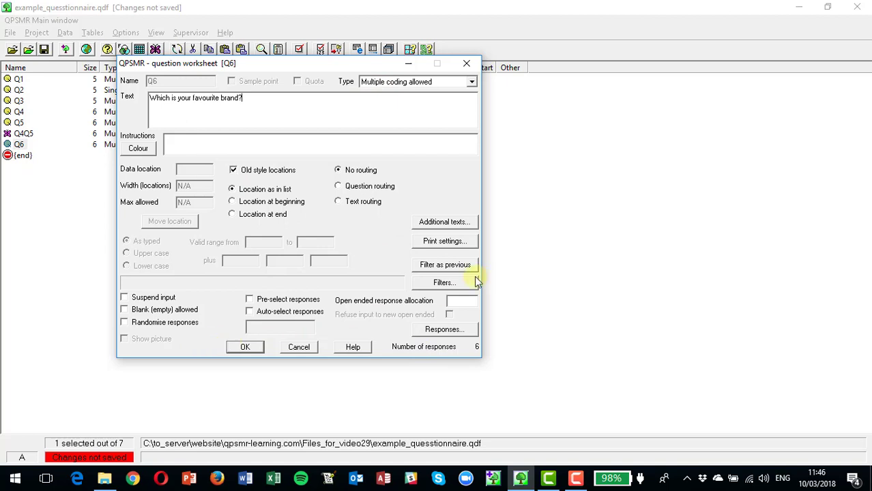
- Apply Q4Q5 as a response filter to Q6, accept the question and save the questionnaire
left_click(426, 282)
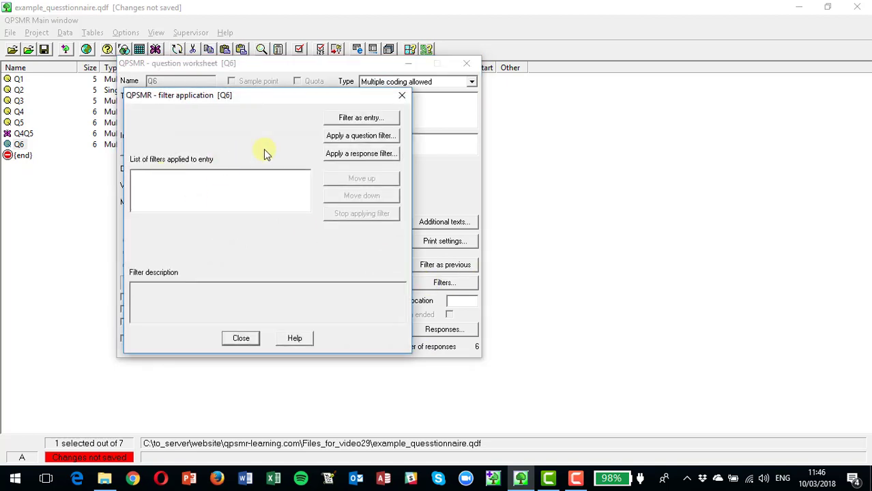
left_click(353, 154)
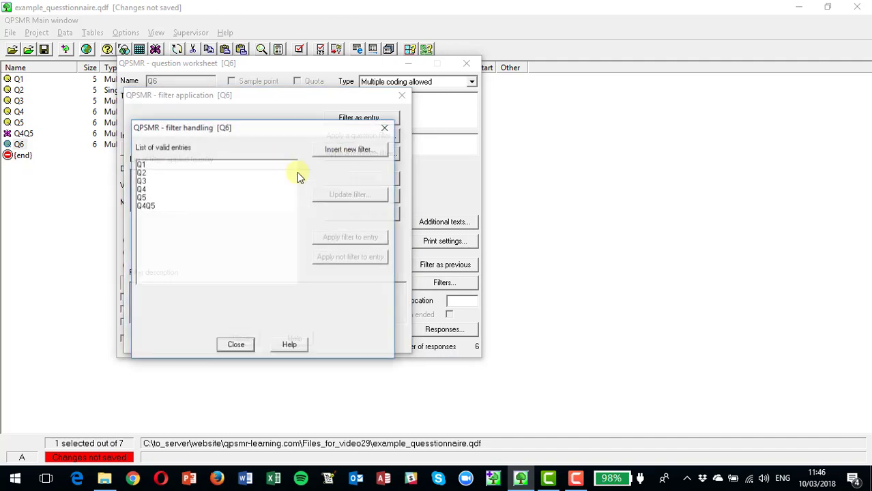
left_click(145, 205)
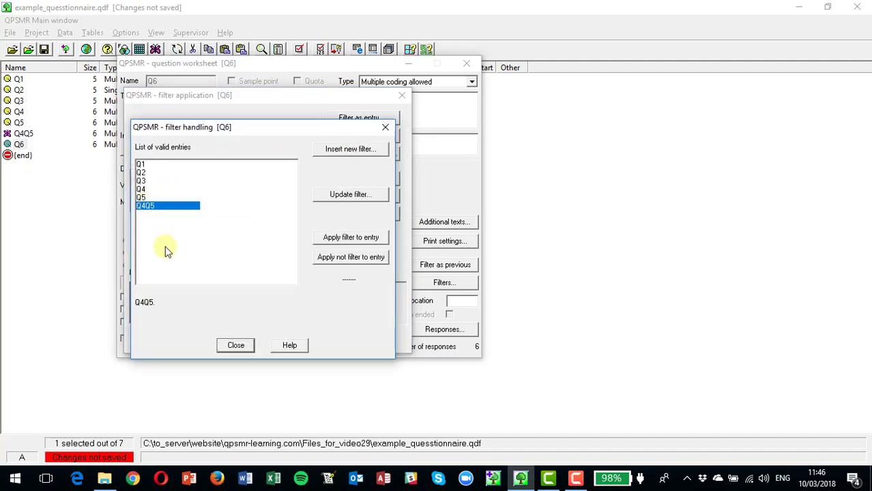
left_click(362, 237)
left_click(236, 345)
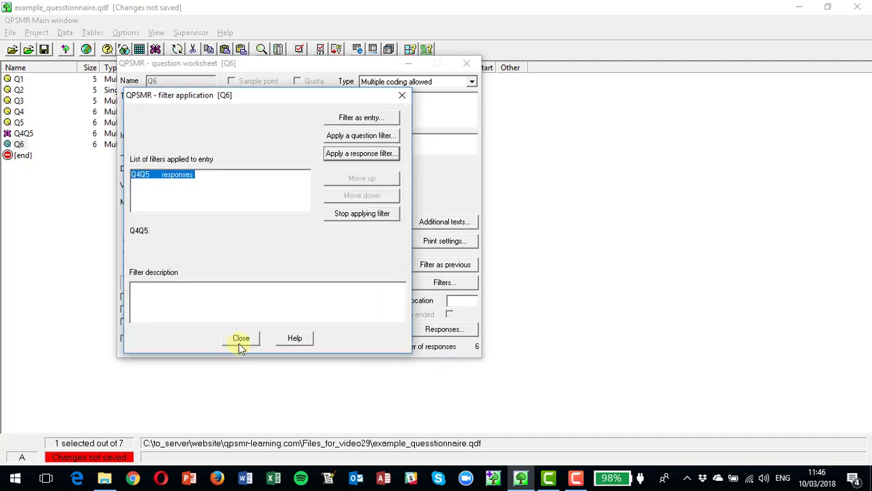
left_click(240, 340)
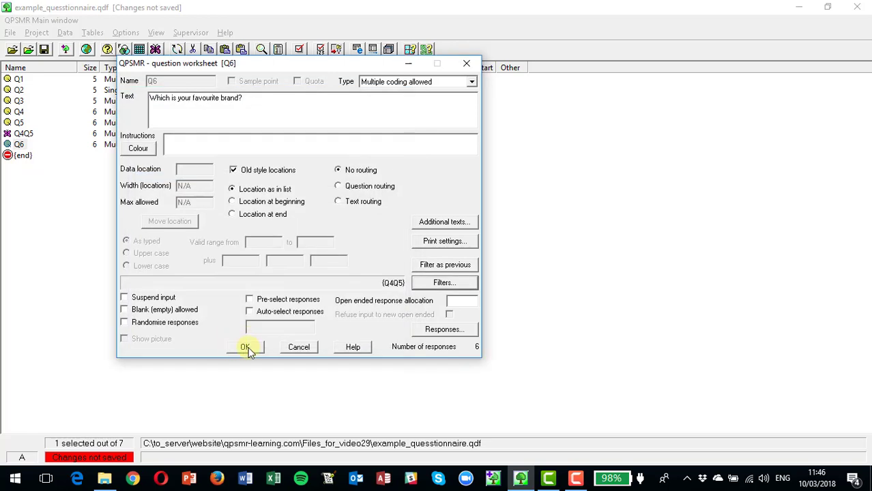
left_click(240, 347)
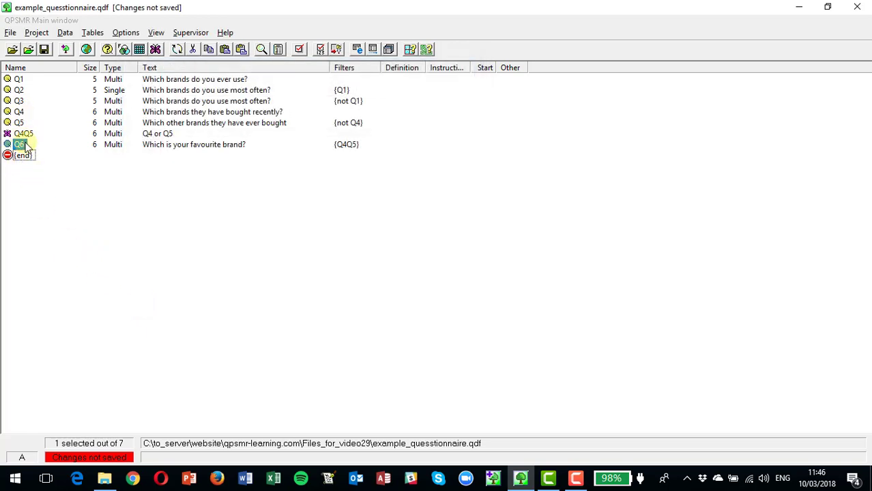
left_click(45, 49)
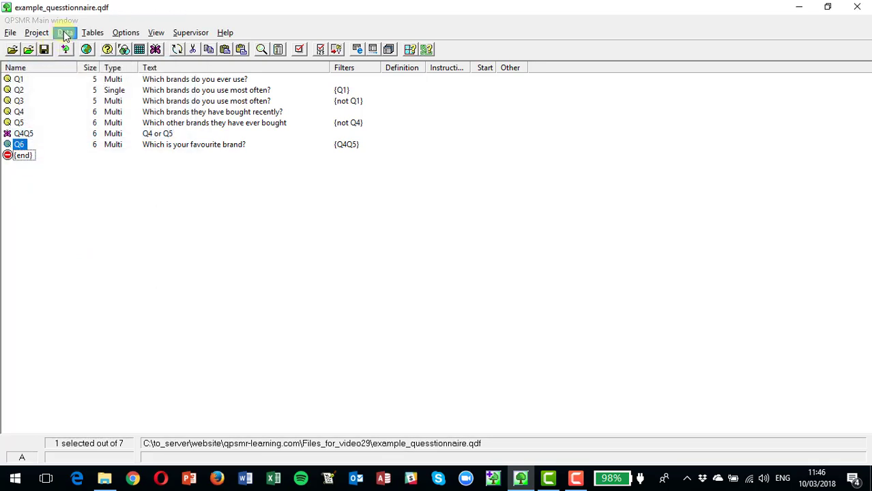
- Start a test interview and answer Q1 with 1, 2 and 4, Q2 with 2, and Q3 with 3
left_click(65, 33)
left_click(55, 46)
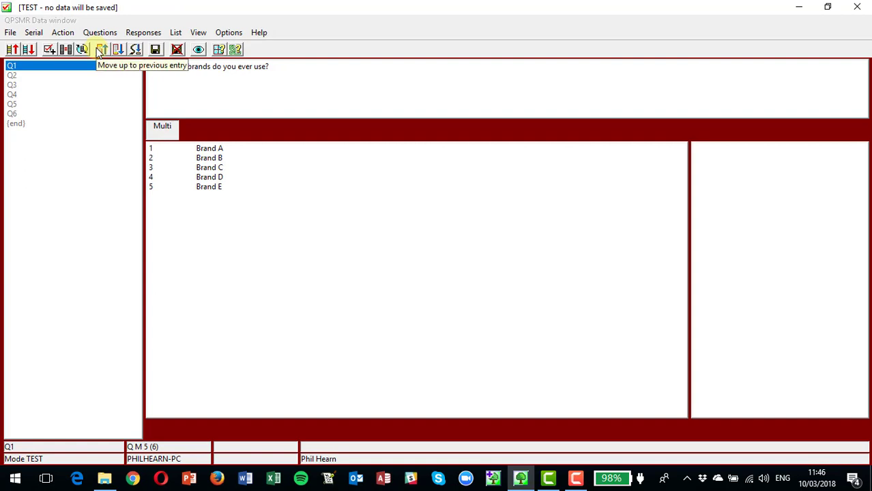
type("124")
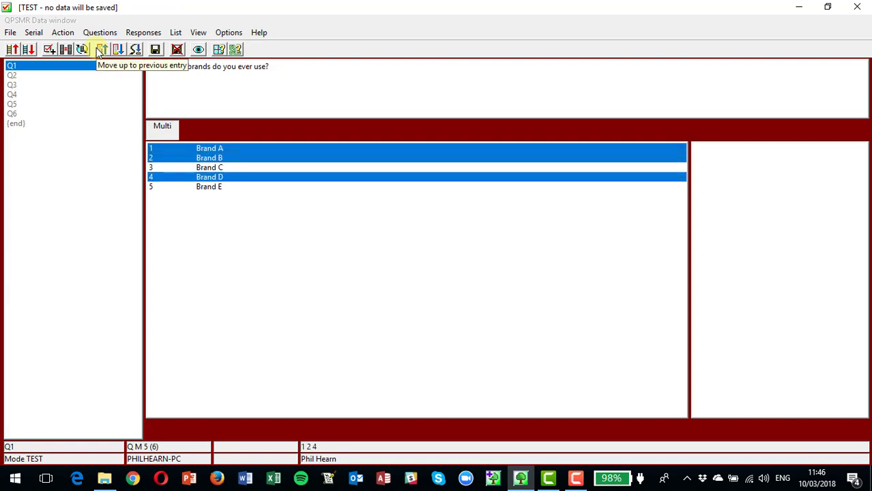
key("Return")
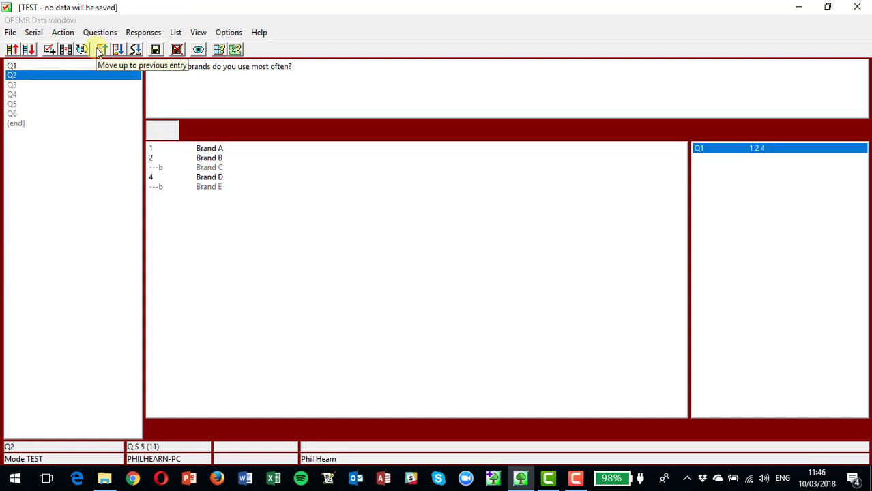
type("2")
key("Return")
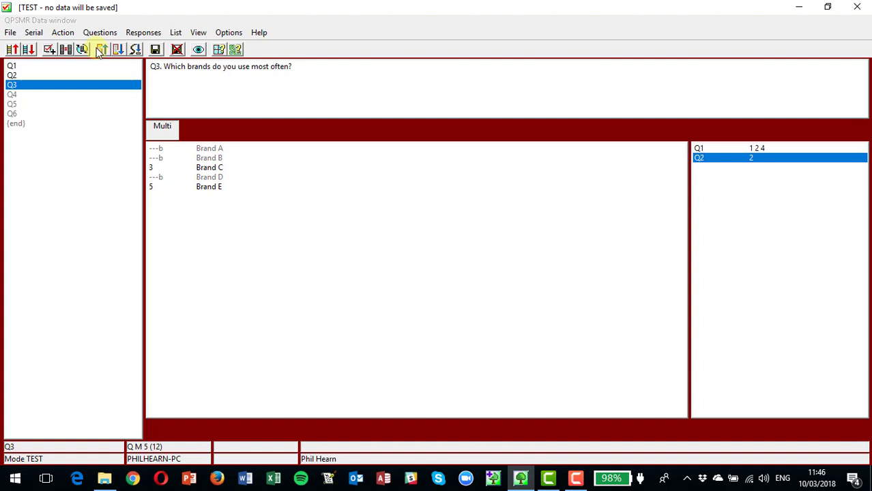
type("3")
key("Return")
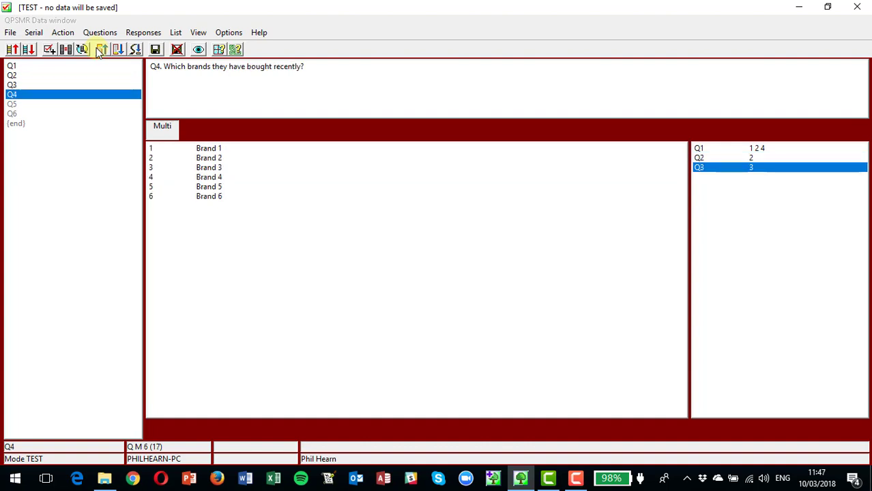
- Answer Q4 with 2 and 3, Q5 with 4 and 5, and Q6 with Brand 4, clearing the data and closing the test
type("2 3")
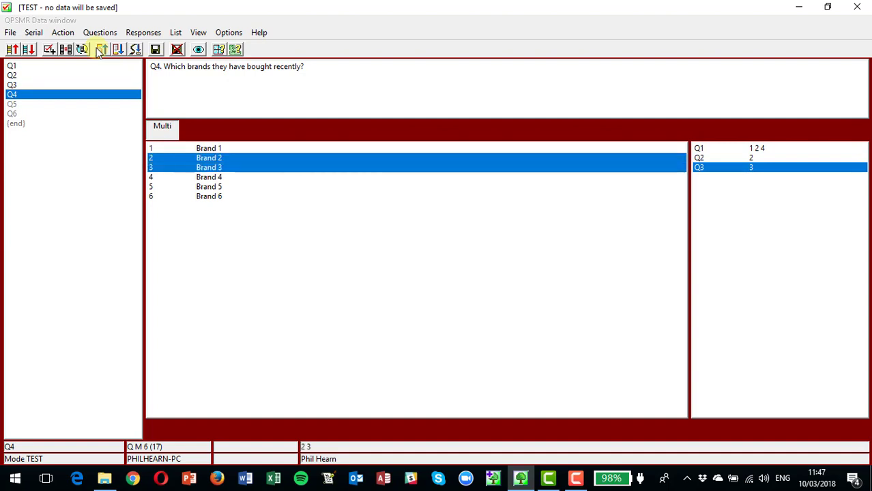
key("Return")
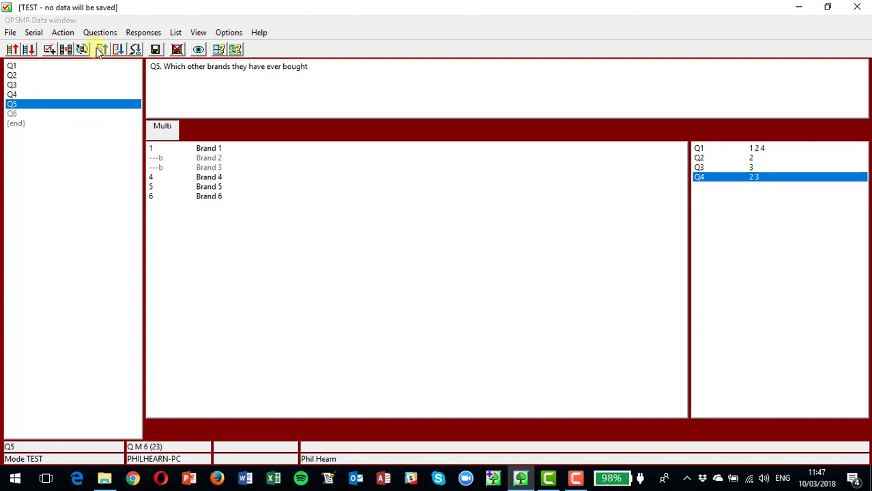
type("4 5")
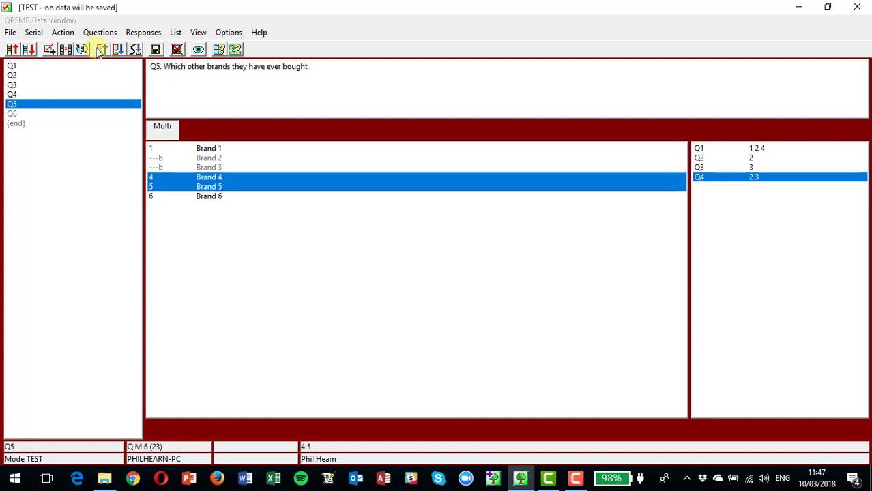
key("Return")
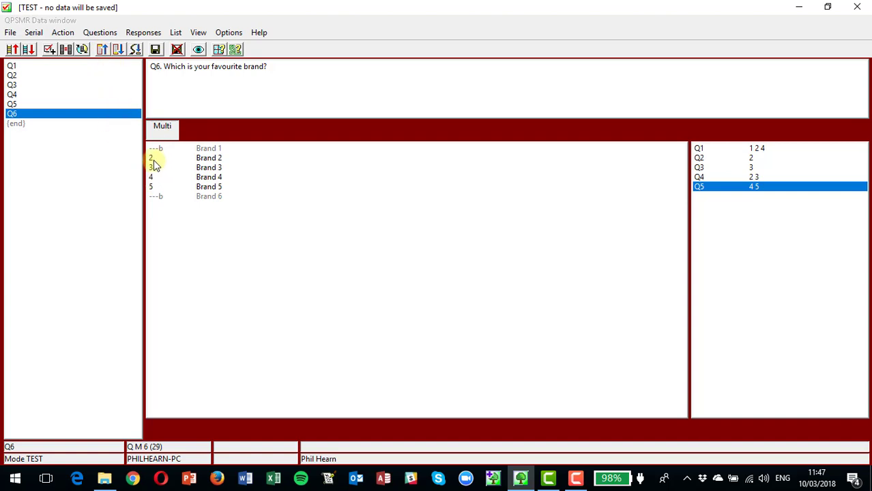
left_click(153, 179)
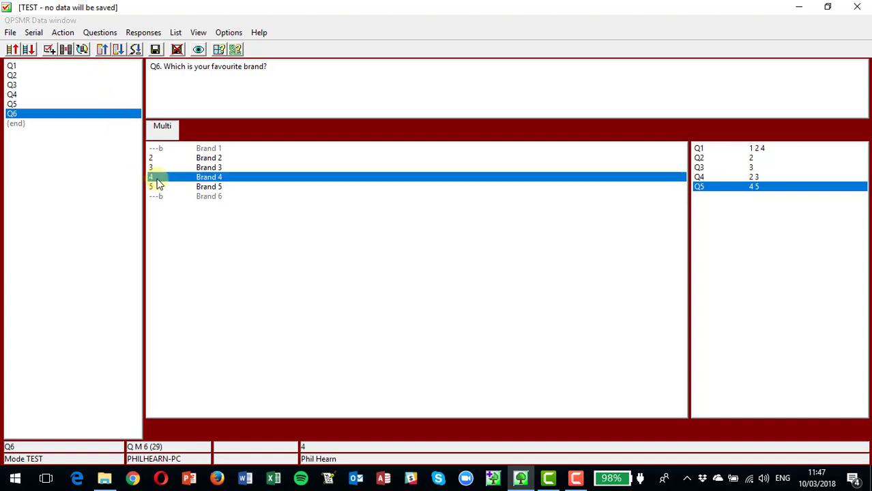
key("Return")
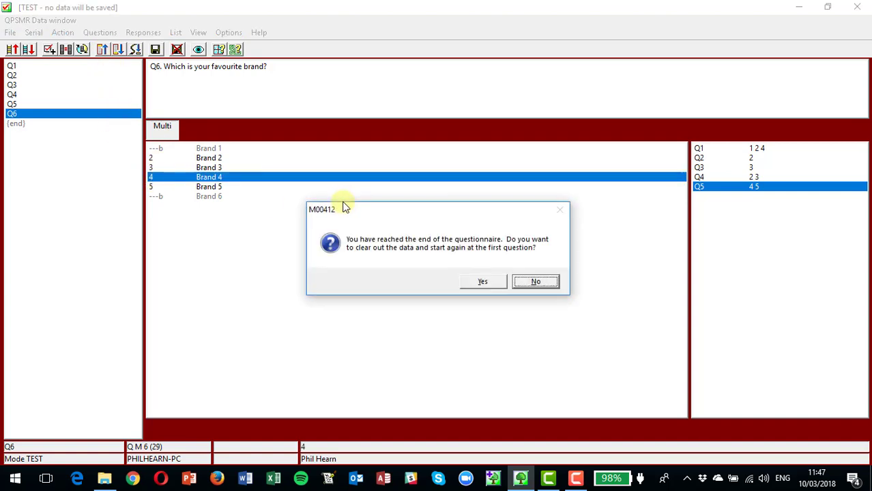
key("y")
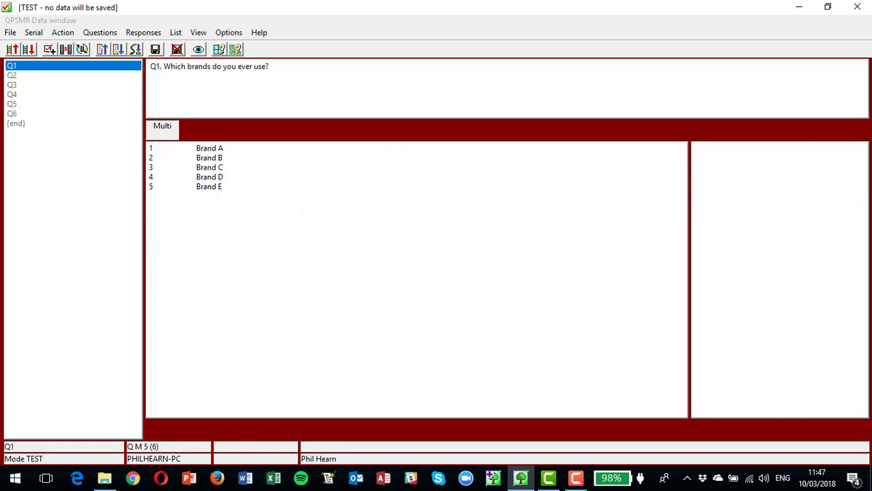
left_click(859, 7)
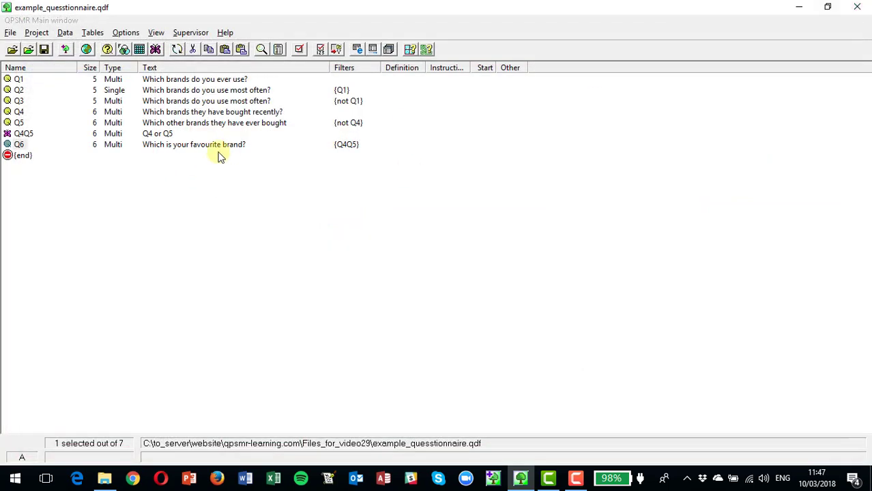
- Insert a new multiple-coding question at the end named Q7 with the text "Which brands of shampoo can you think of?"
left_click(25, 158)
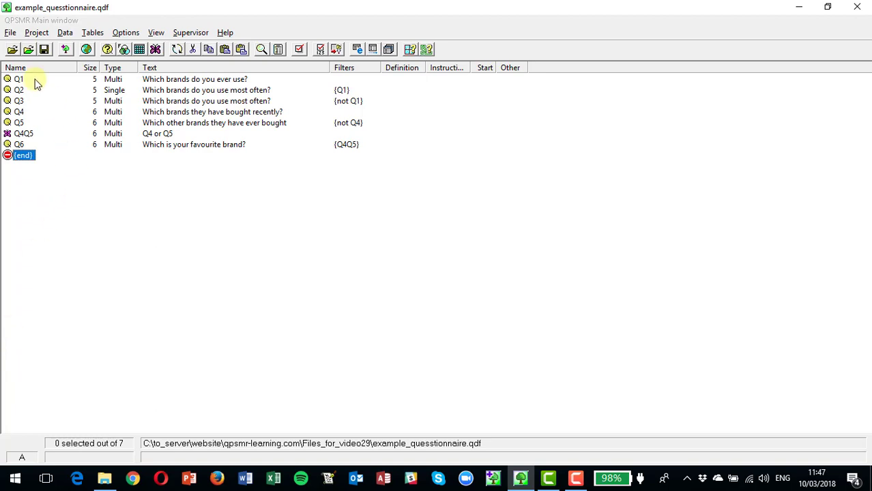
left_click(36, 36)
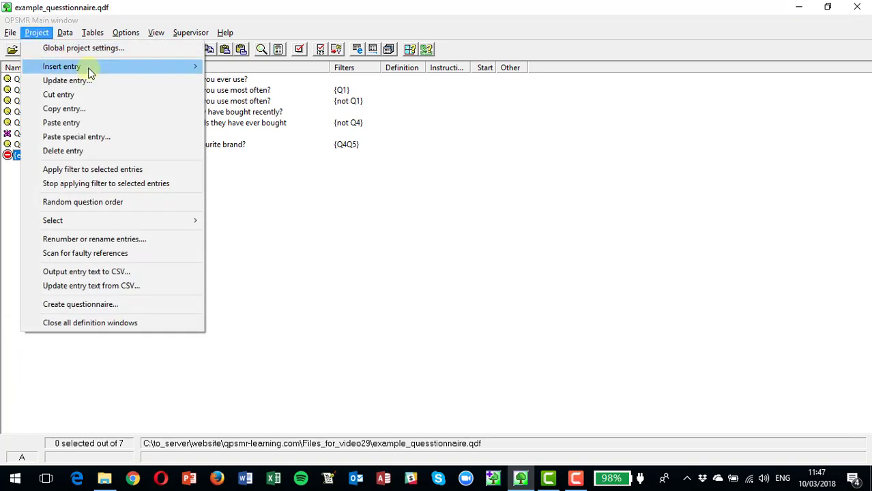
mouse_move(156, 71)
left_click(265, 68)
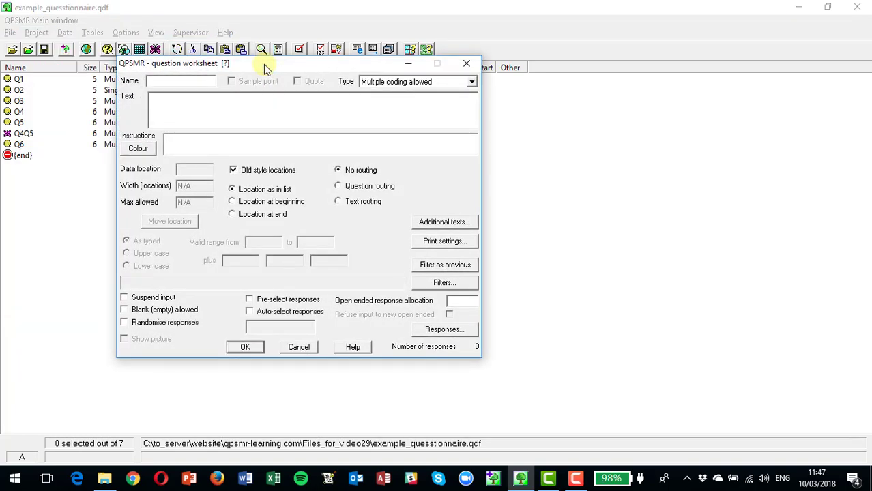
type("Q7")
key("Tab")
key("Tab")
type("Which brands of shampoo")
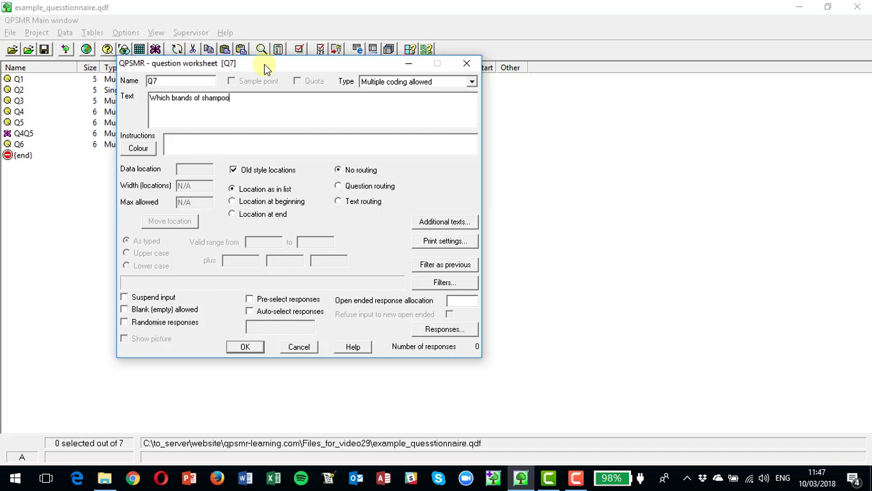
type(" can you thikn")
key("BackSpace")
key("BackSpace")
key("BackSpace")
key("BackSpace")
type("ink of?")
- Add the responses Brand AA, Brand BB, Brand CC and Brand DD to Q7 and accept the question
left_click(444, 329)
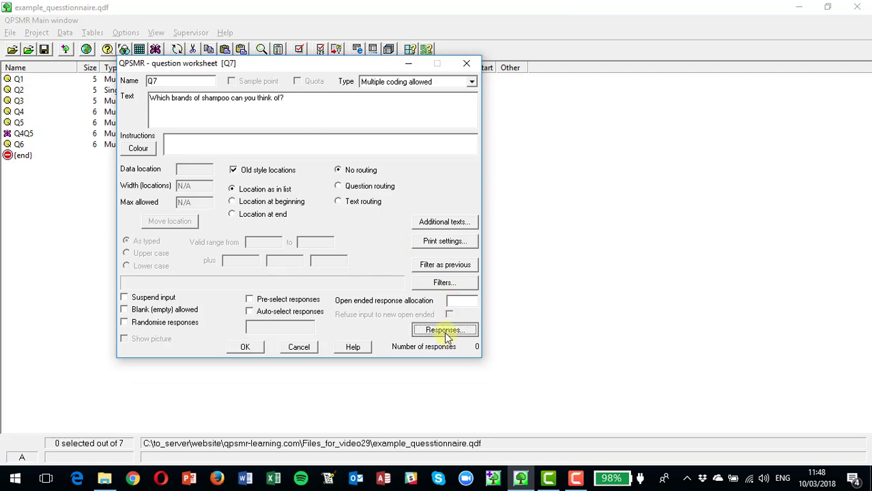
type("Bran")
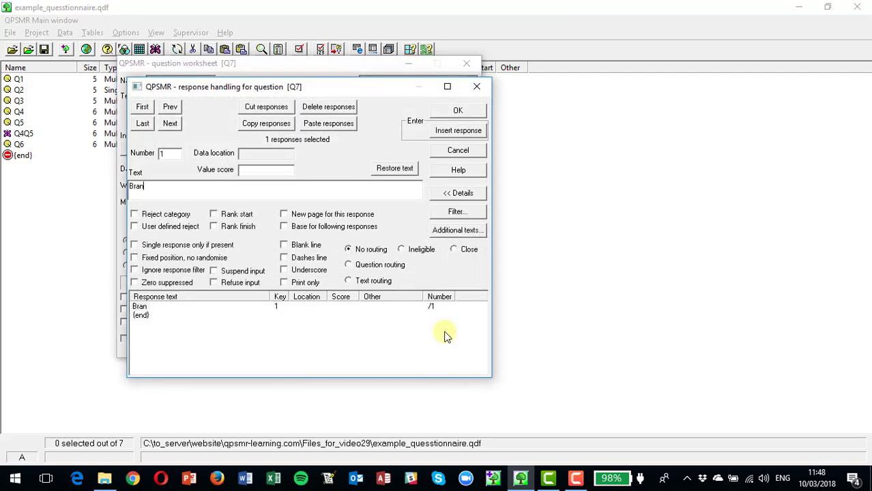
type("d AA")
key("Return")
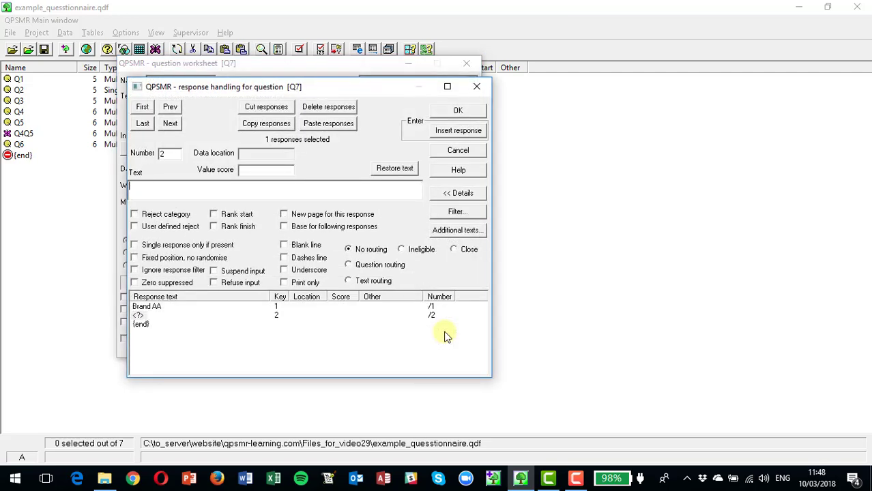
type("Brand BB")
key("Return")
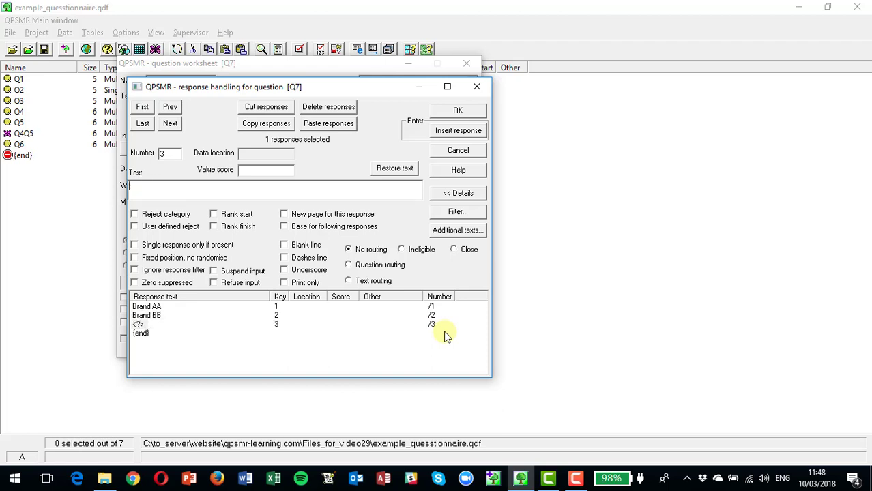
type("Brand CC")
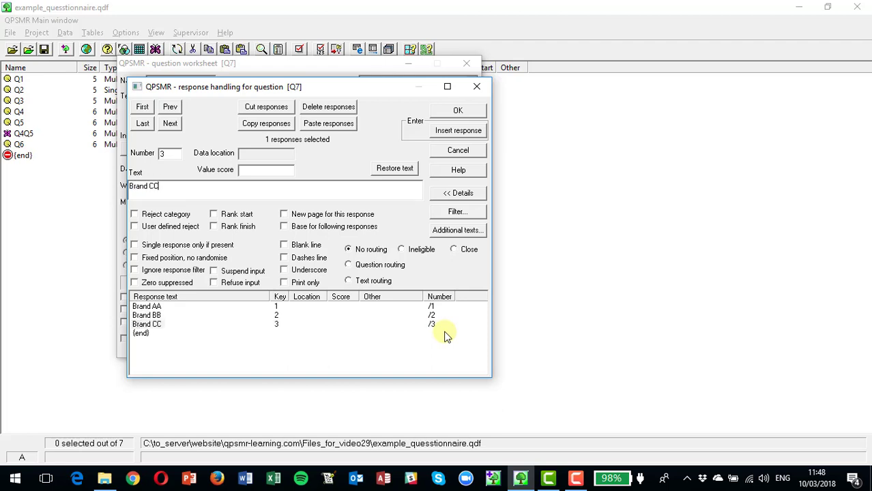
key("Return")
type("Brand DD")
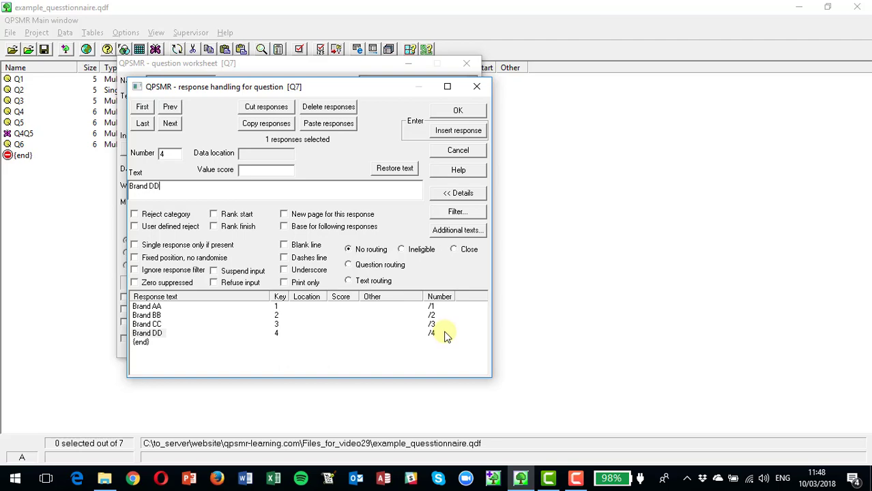
left_click(459, 110)
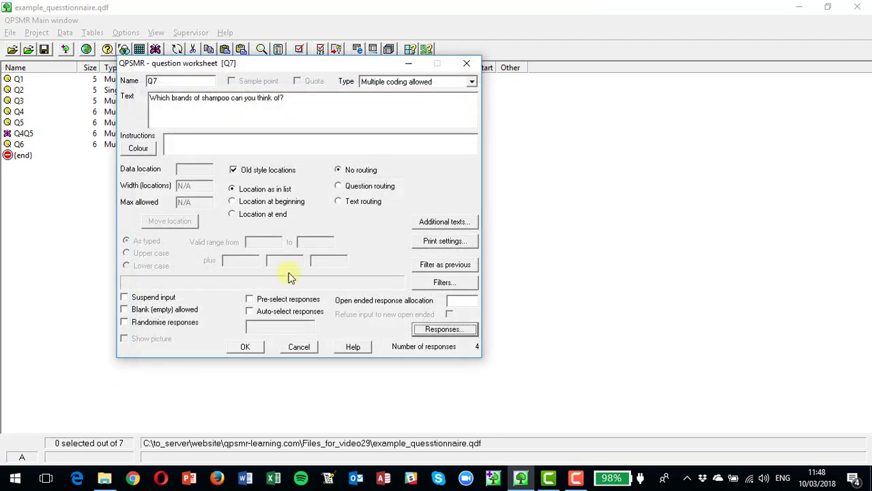
left_click(246, 348)
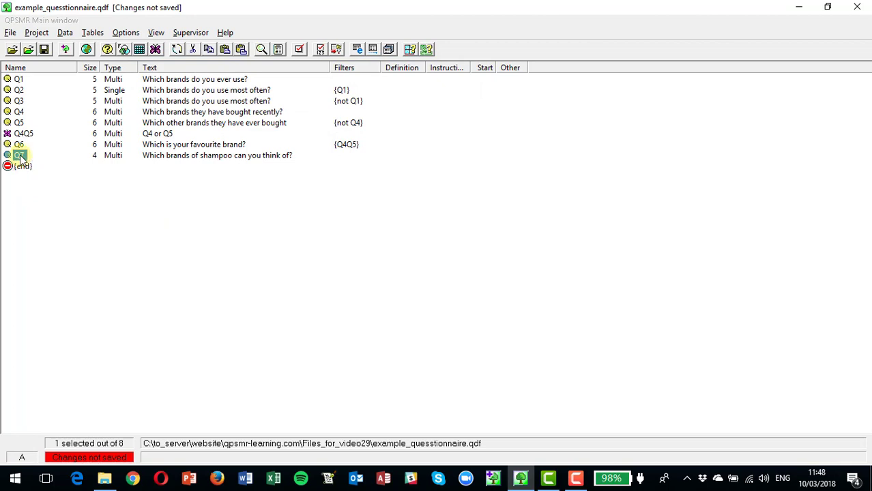
- Copy question Q7 and paste the original after Q7 under the new name Q8
left_click(36, 32)
left_click(56, 109)
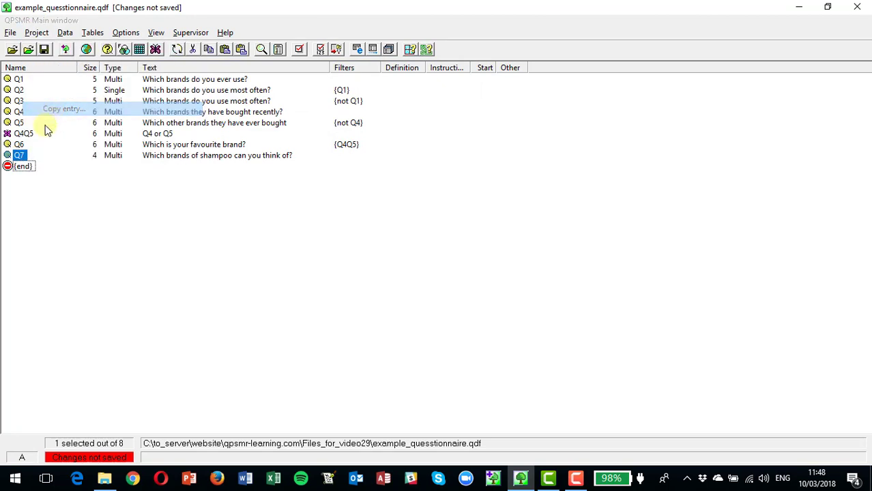
left_click(26, 166)
left_click(36, 33)
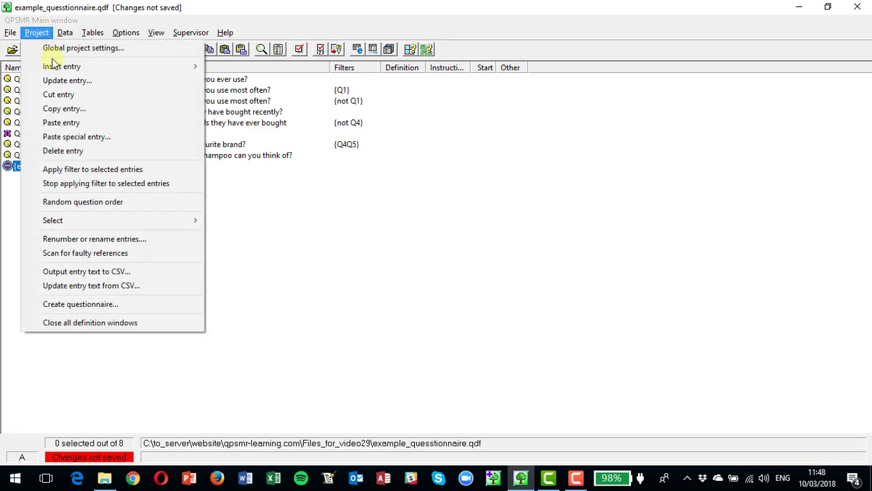
left_click(61, 123)
left_click(467, 289)
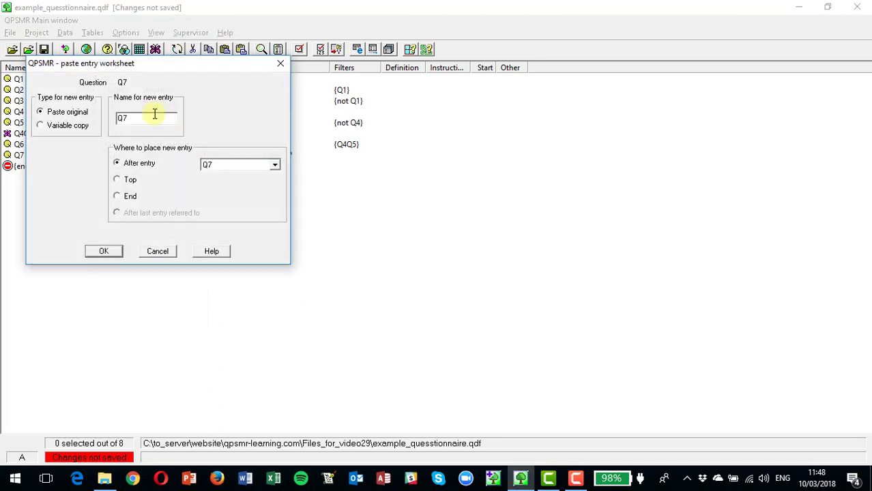
left_click(140, 118)
key("BackSpace")
type("8")
left_click(105, 253)
- Change the text of question Q8 to "Which of these brands have you ever heard of?"
double_click(19, 166)
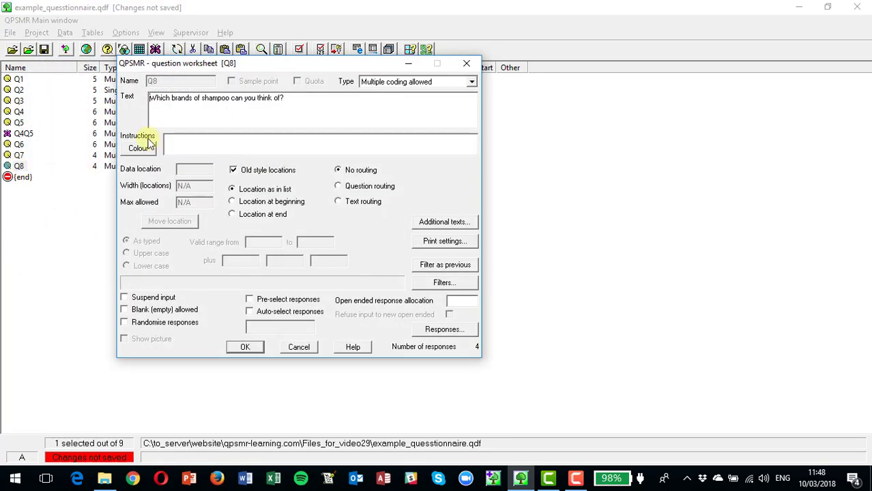
left_click_drag(284, 97, 3, 109)
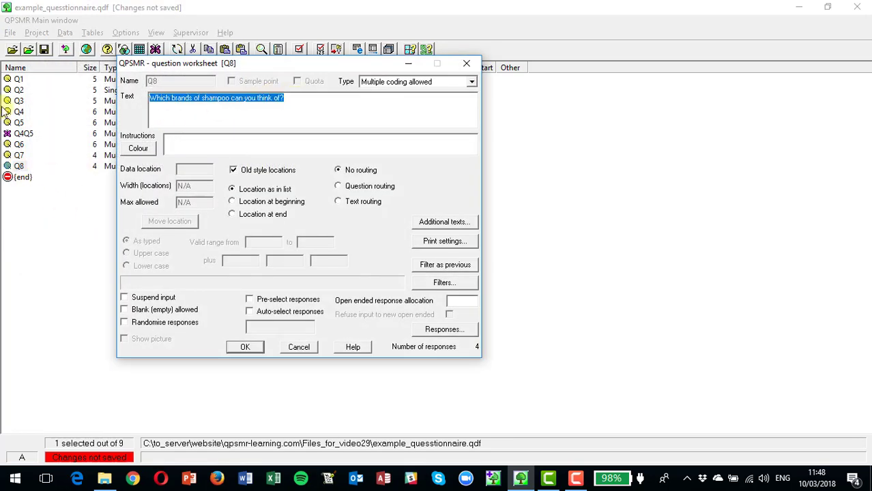
type("Which of the")
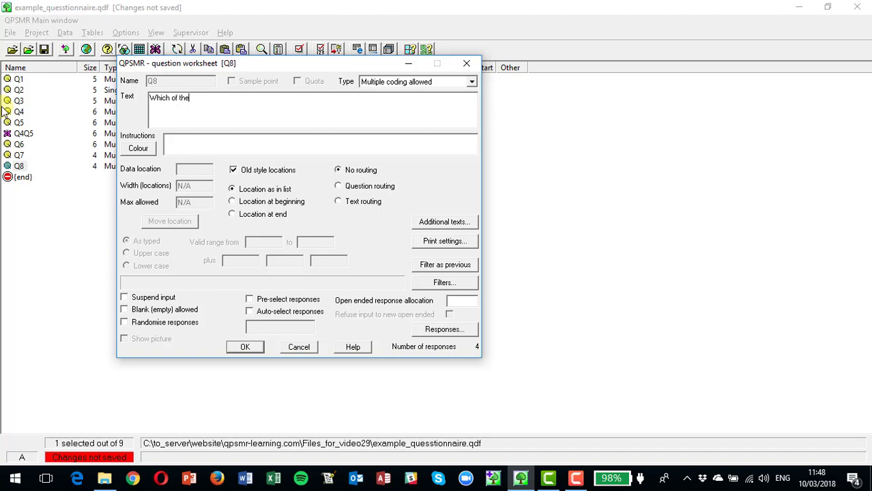
type("se brands have you ever ")
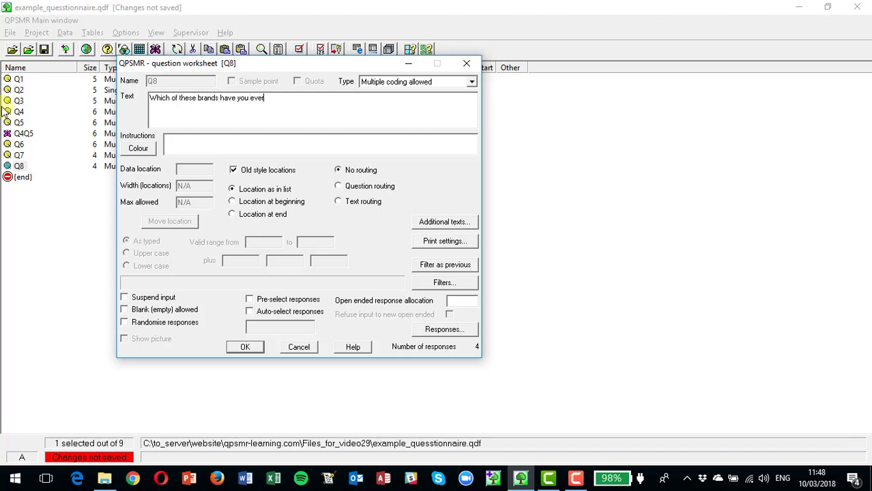
type("heard")
key("BackSpace")
key("BackSpace")
key("BackSpace")
type("eard of?")
- Make Q8 pre-select its responses from Q7, accept the question and save the questionnaire
left_click(249, 300)
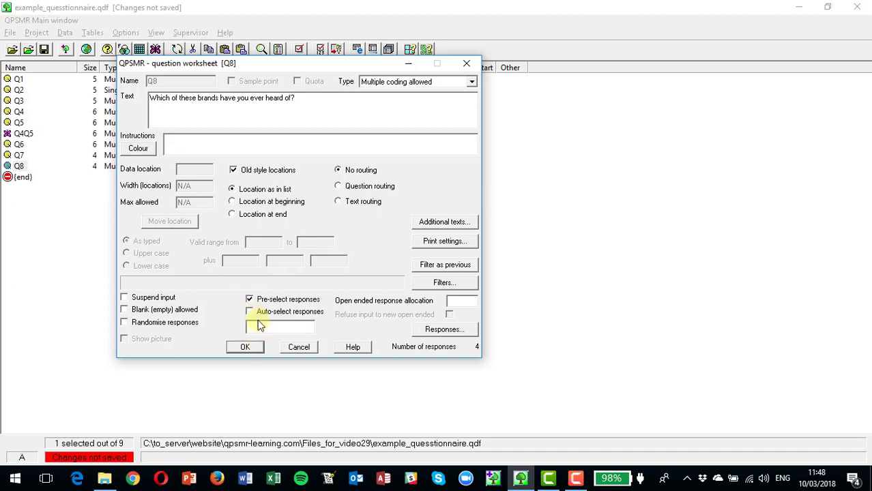
left_click(261, 327)
type("q7")
left_click(246, 348)
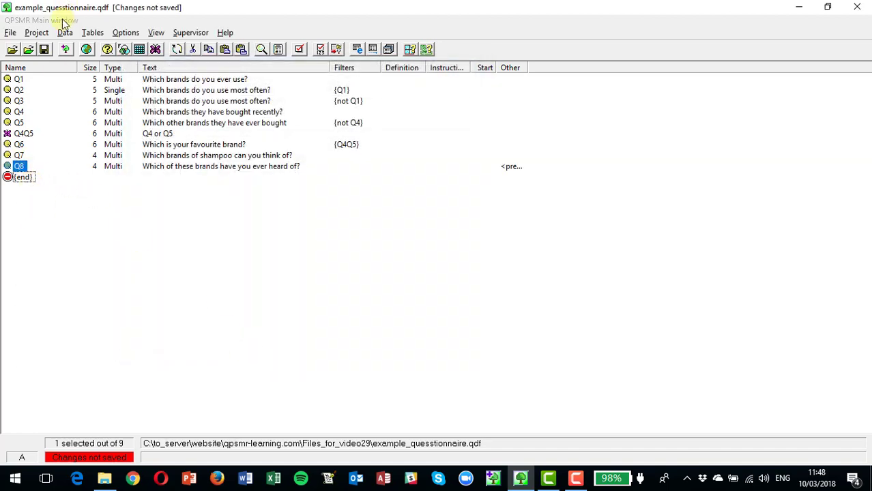
left_click(44, 51)
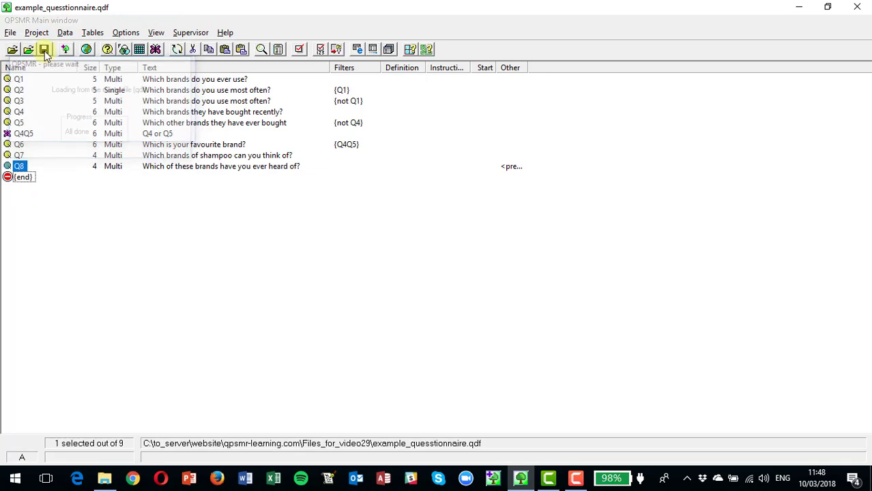
- Start a paper input test and answer Q1 with 1, 2 and 3, Q2 with 2, and Q3 with 4
left_click(66, 32)
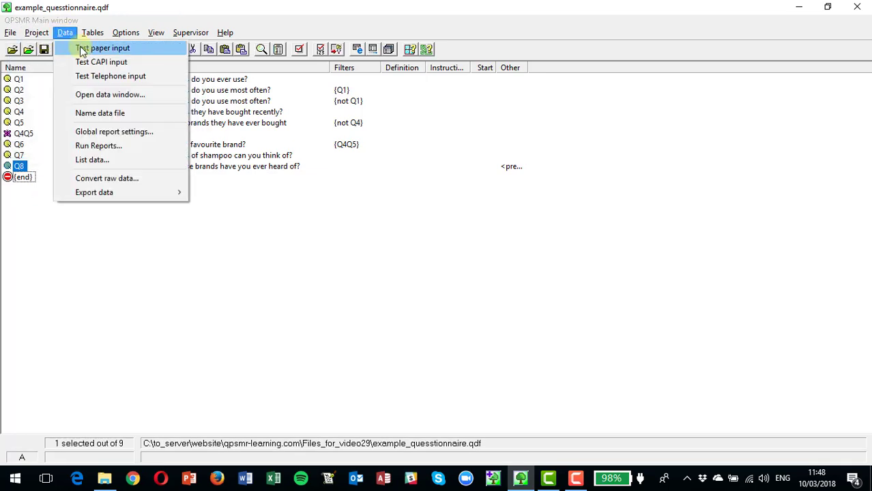
left_click(79, 47)
type("123")
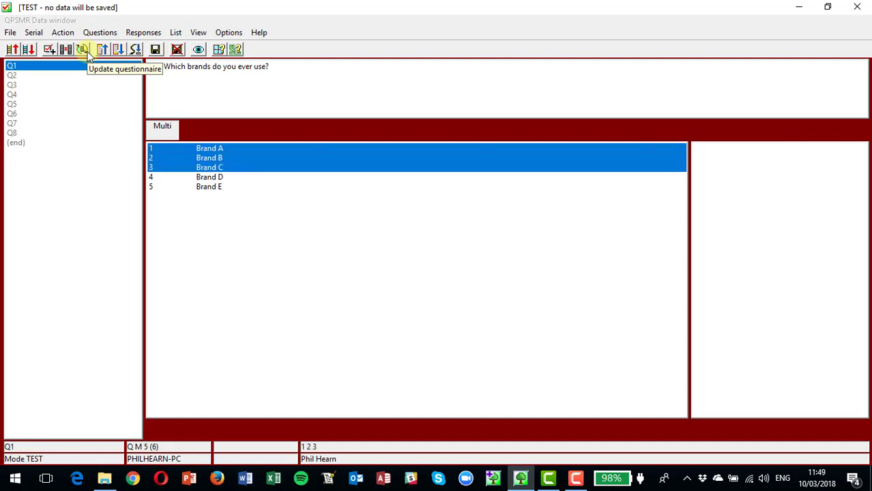
key("Return")
type("2")
key("Return")
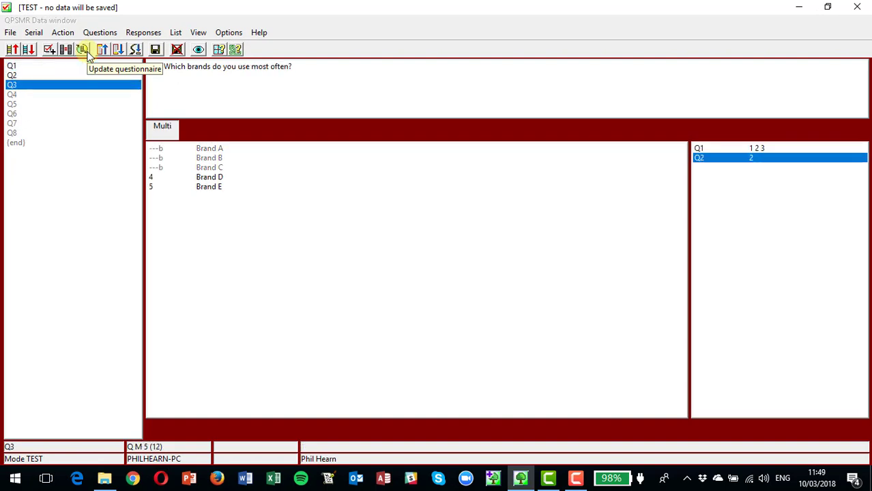
type("4")
key("Return")
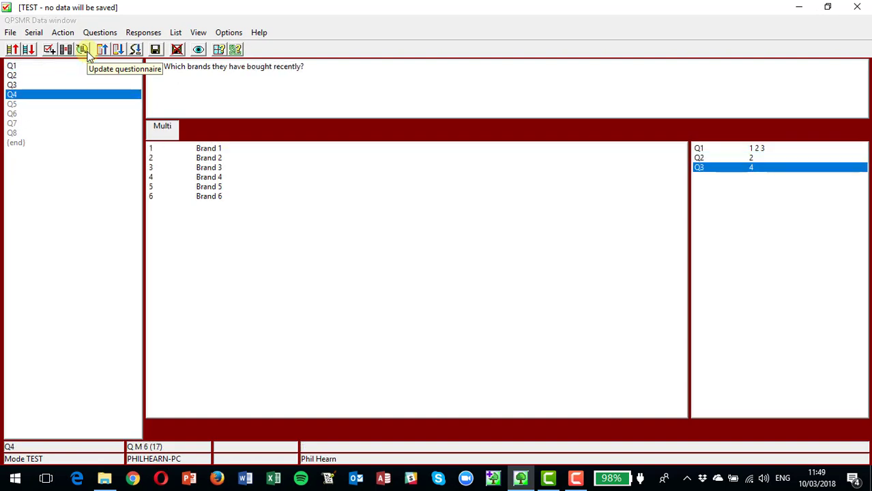
- Answer Q4 with 2 and 3, Q5 with 4, and Q6 with 3 and 4
type("23")
key("Return")
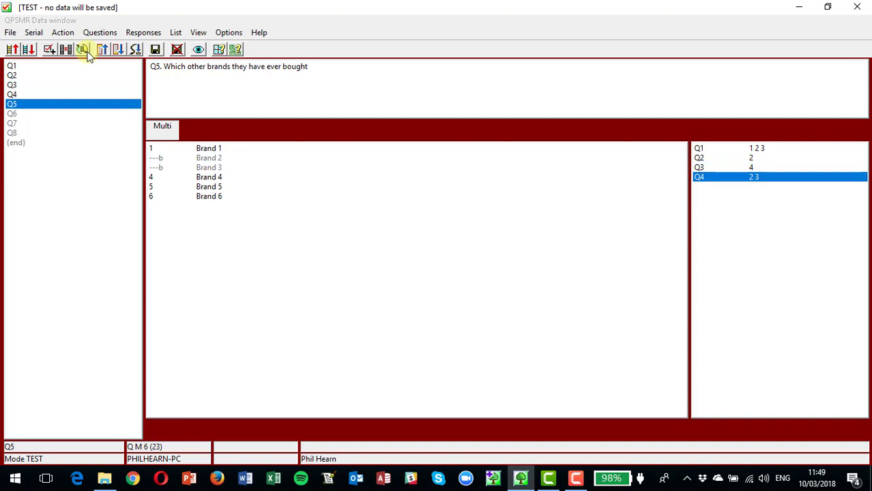
type("4")
key("Return")
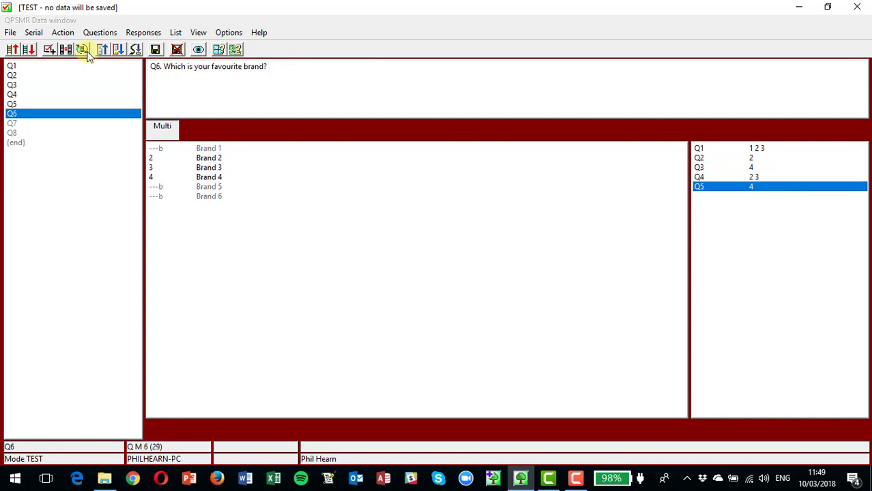
type("34")
key("Return")
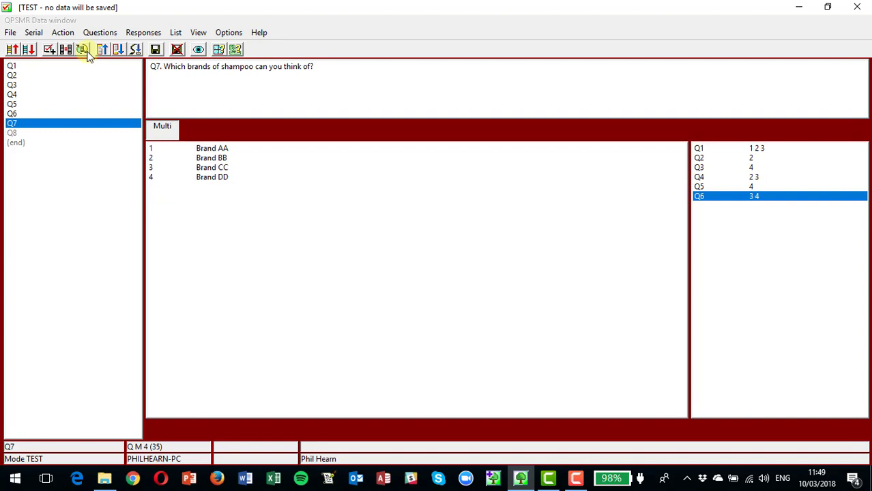
- Answer Q7 with Brand BB and Brand DD, and add Brand CC to the pre-selected responses in Q8
type("24")
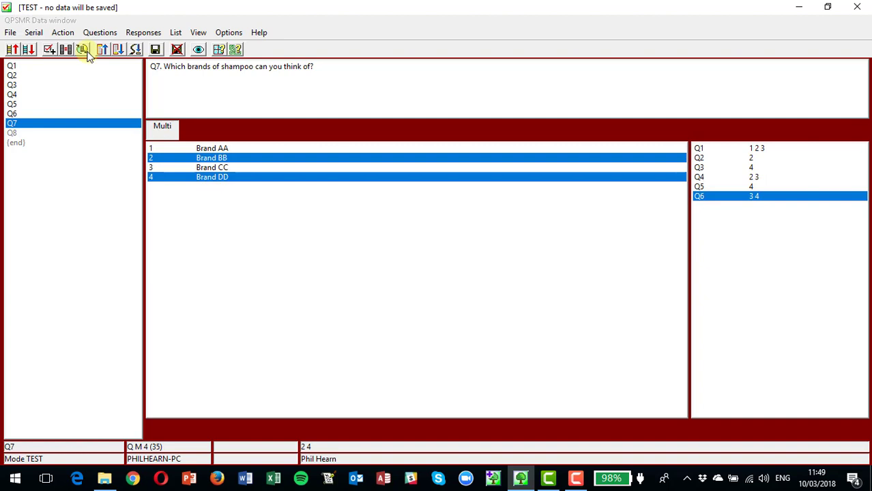
key("Return")
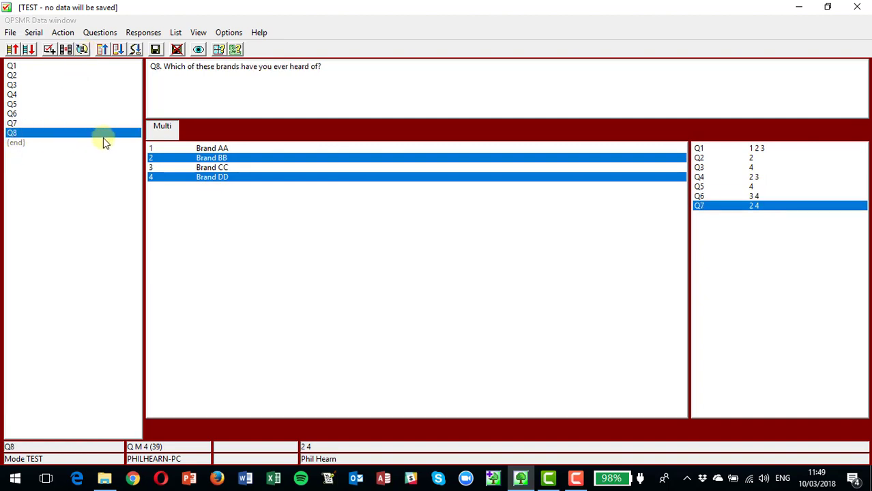
left_click(215, 172)
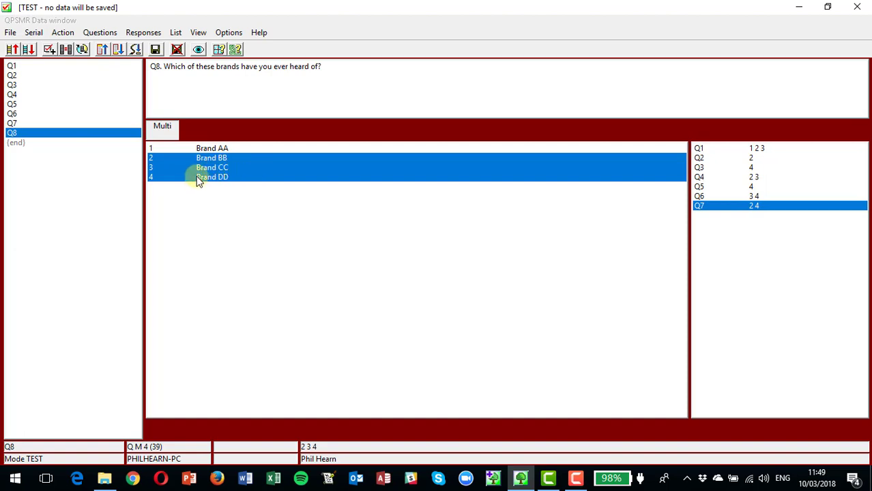